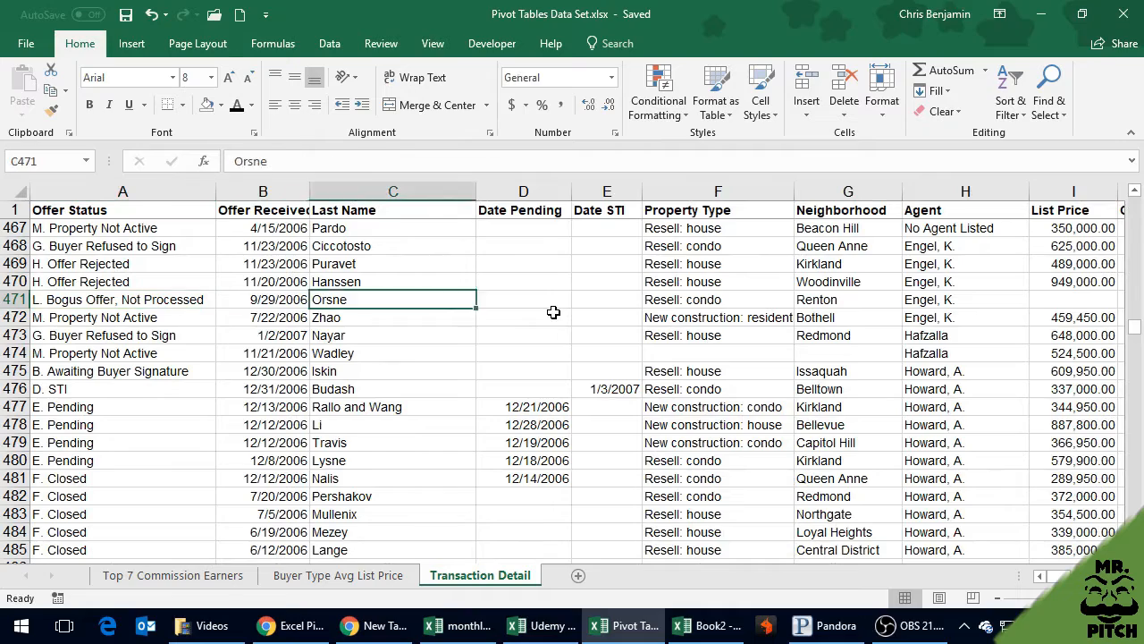
Look through the offer records on the Transaction Detail sheet, checking the columns and returning to the first data row
key(Left)
key(Left)
key(Left)
key(Left)
key(Left)
key(Left)
key(Left)
key(Left)
key(Left)
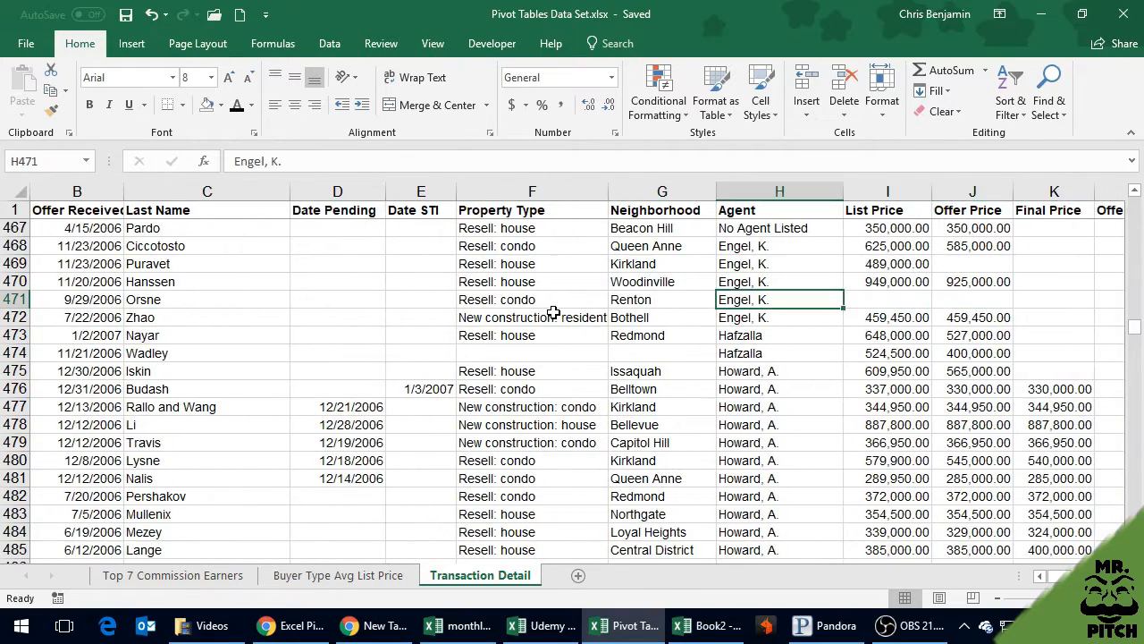
key(Up)
key(Up)
key(Up)
key(Up)
key(Up)
key(Up)
key(Up)
key(Up)
key(Up)
key(Up)
key(Up)
key(Up)
key(Up)
key(Up)
key(Up)
key(Up)
key(Up)
key(Up)
key(Up)
key(Up)
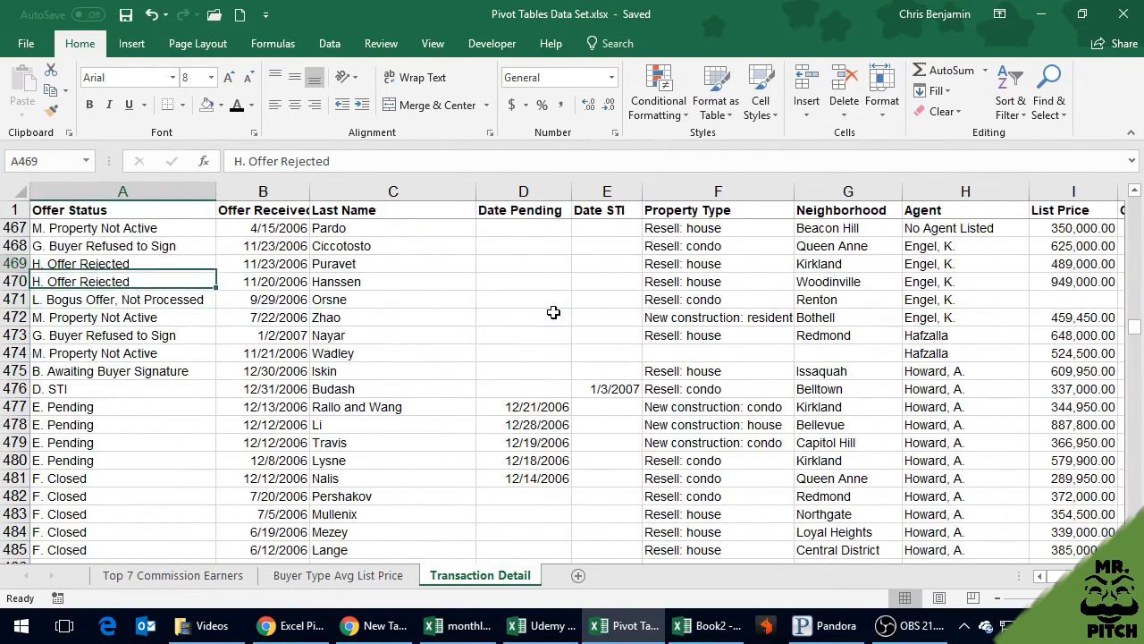
key(Up)
key(Up)
key(Up)
key(Up)
key(Up)
key(Up)
key(Up)
key(Up)
key(Up)
key(Up)
key(Up)
key(Up)
key(Up)
key(Up)
key(Up)
key(Up)
key(Up)
key(Up)
key(Up)
key(Up)
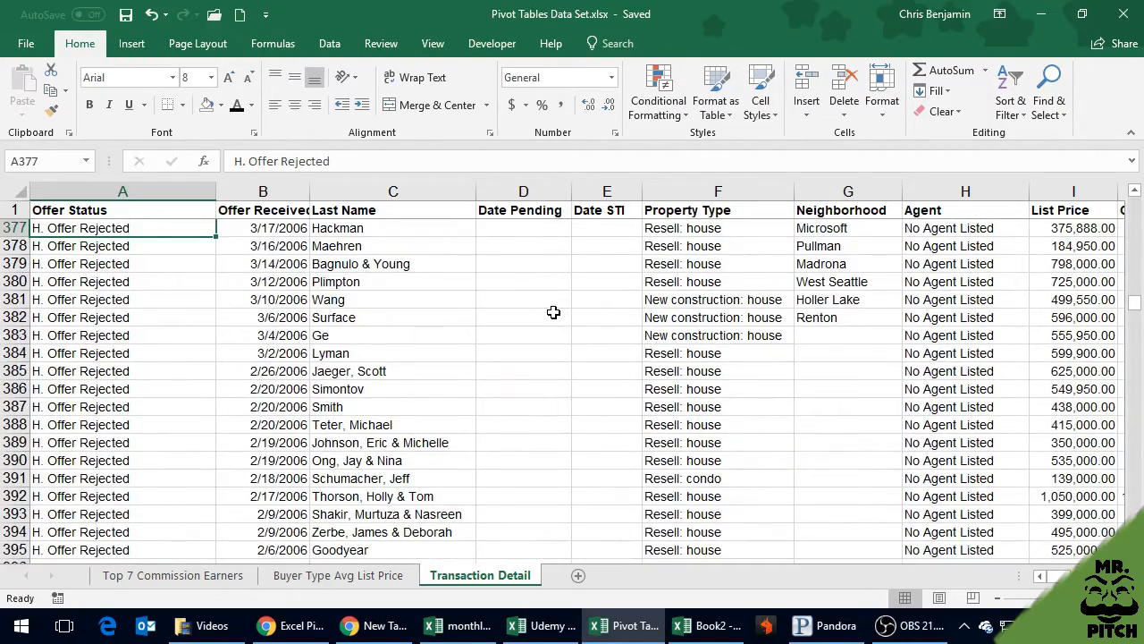
key(Page_Up)
key(Page_Up)
key(Page_Up)
key(Page_Up)
key(Page_Up)
key(Page_Up)
key(Page_Up)
key(Page_Up)
key(Page_Up)
key(Page_Up)
key(Page_Up)
key(Page_Up)
key(Page_Up)
key(Page_Up)
key(Page_Up)
key(Page_Up)
key(Page_Up)
key(Page_Up)
key(Page_Up)
key(Page_Up)
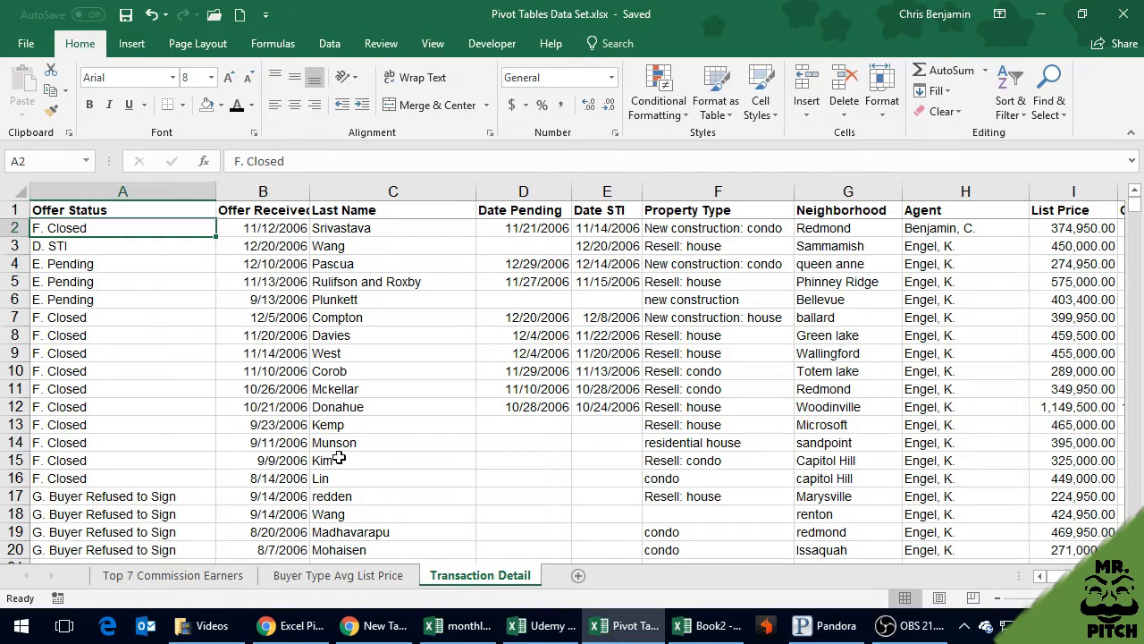
Create a PivotTable on a new worksheet from the full Transaction Detail data range A1:R827
click(152, 300)
click(131, 43)
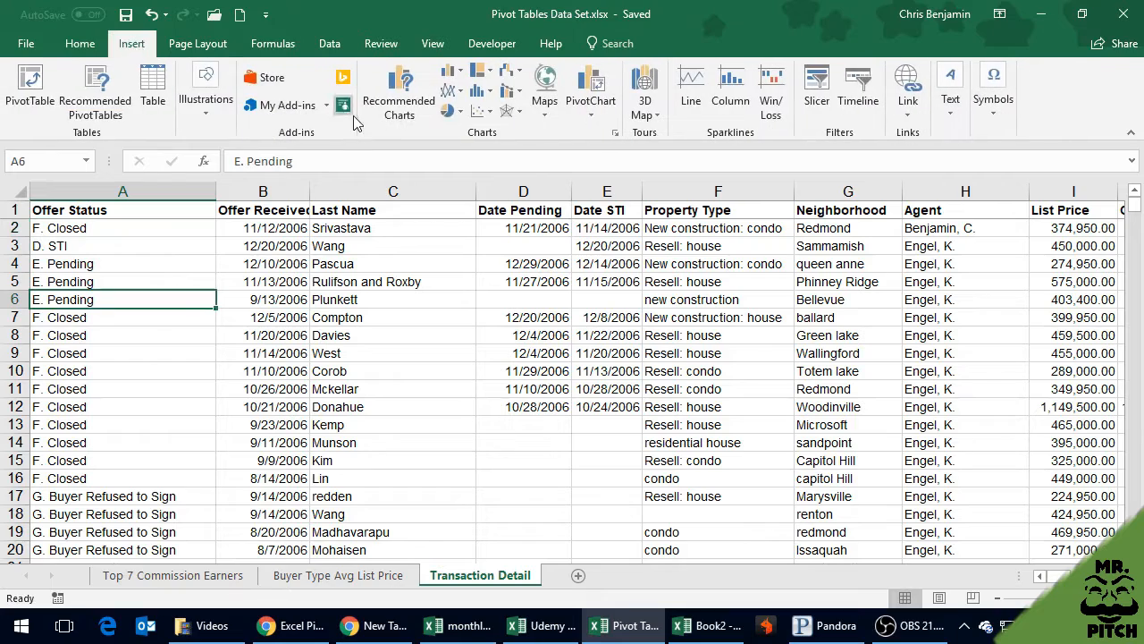
click(22, 90)
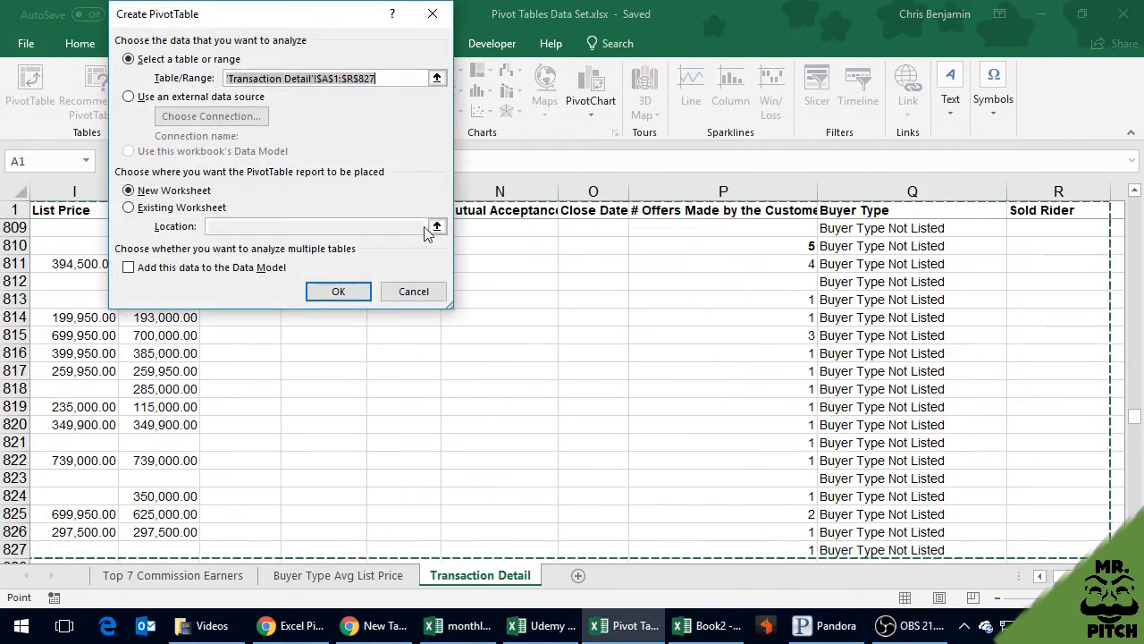
click(356, 298)
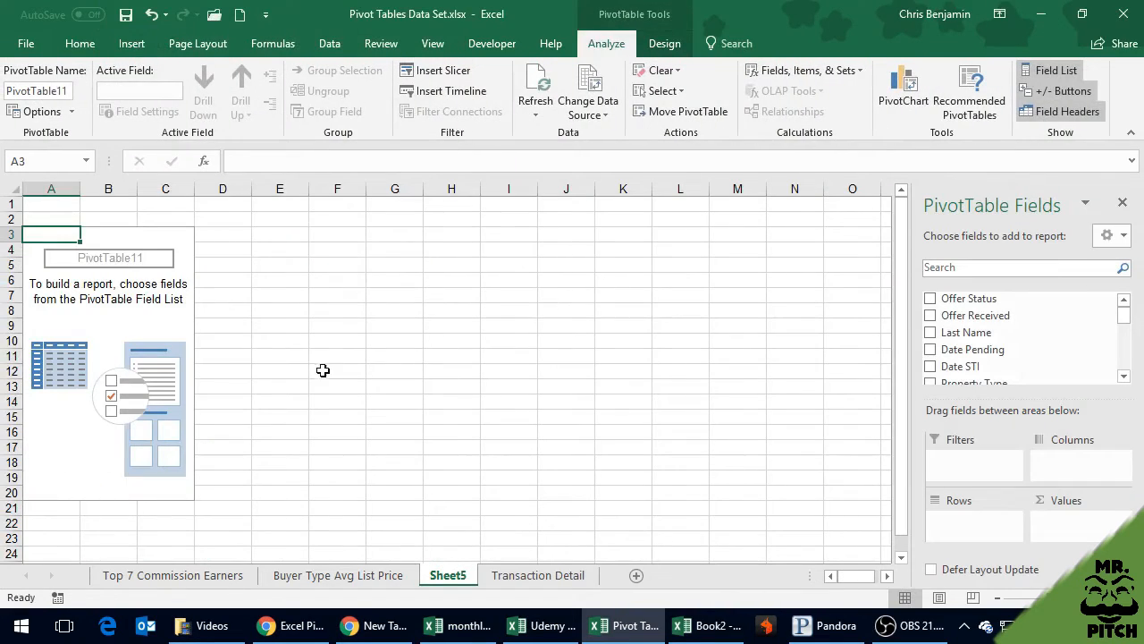
Add Offer Status to the PivotTable's rows and also to its values as a count
click(190, 337)
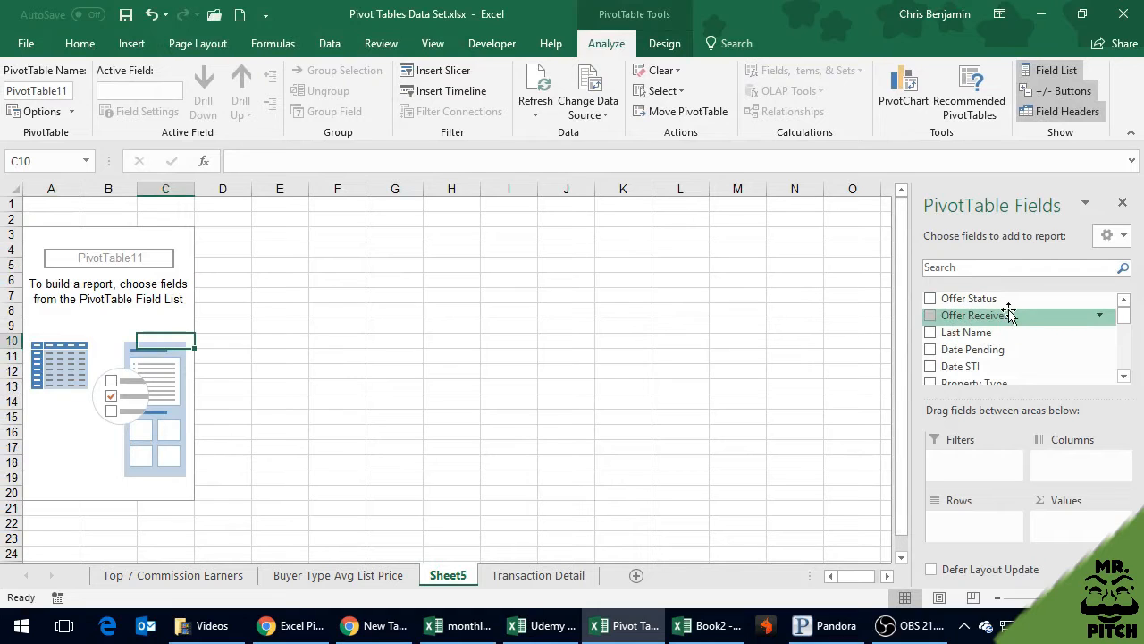
drag(979, 302, 978, 523)
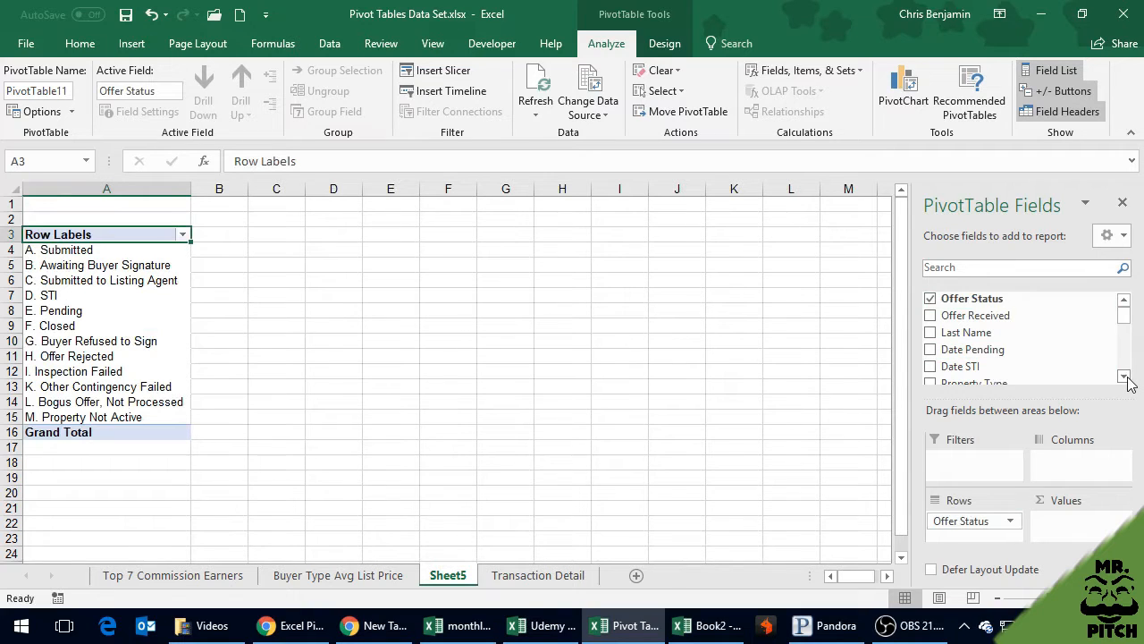
drag(988, 298, 1062, 524)
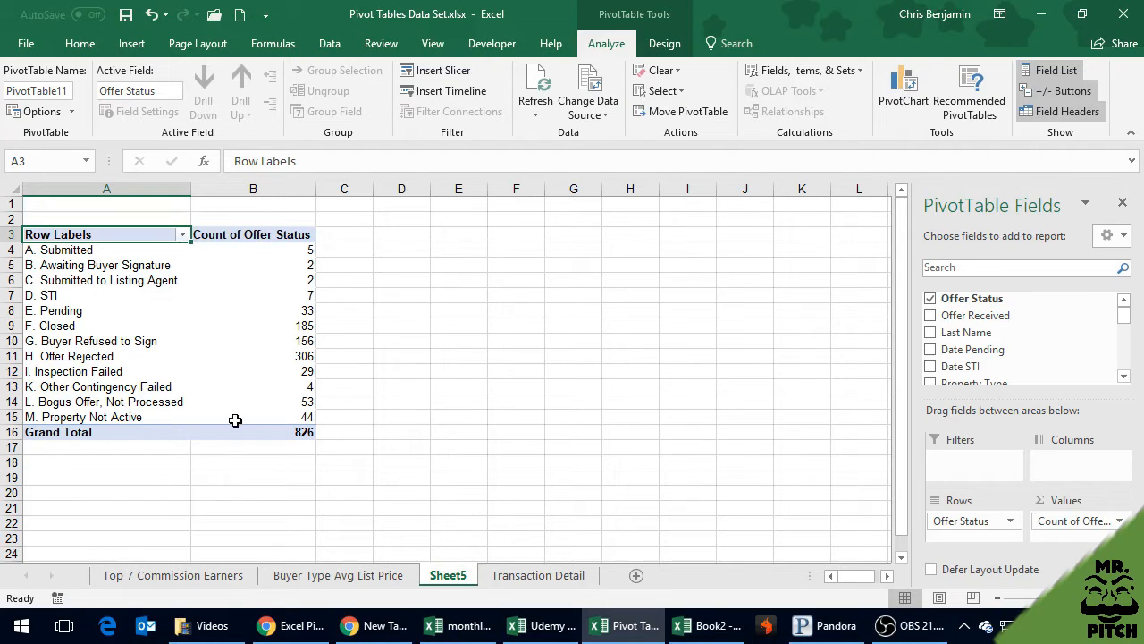
click(326, 404)
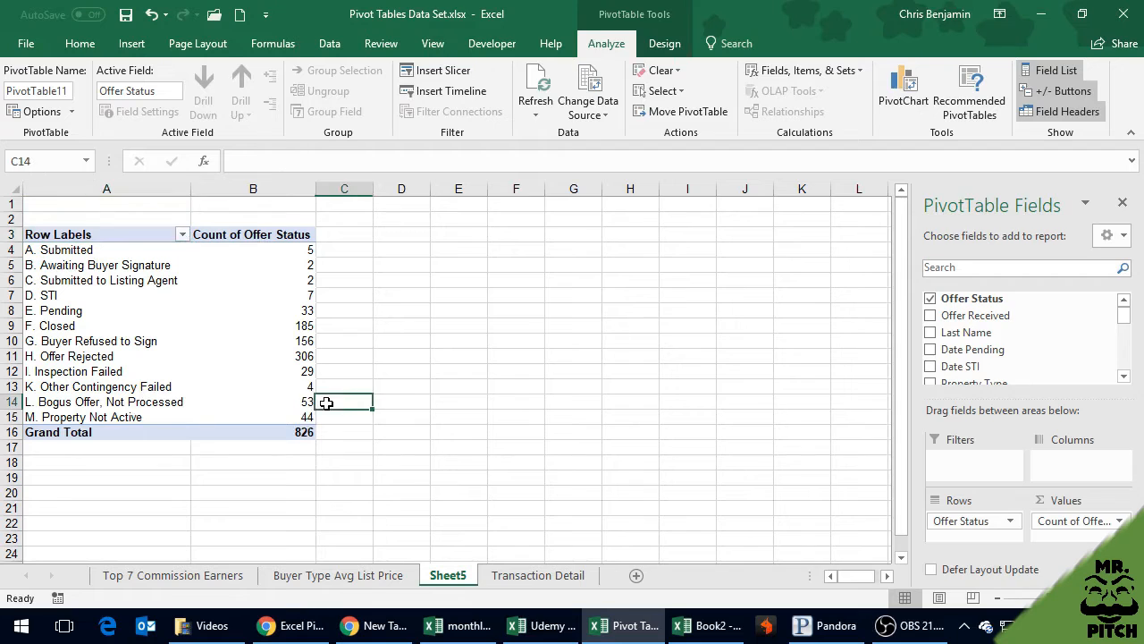
click(290, 279)
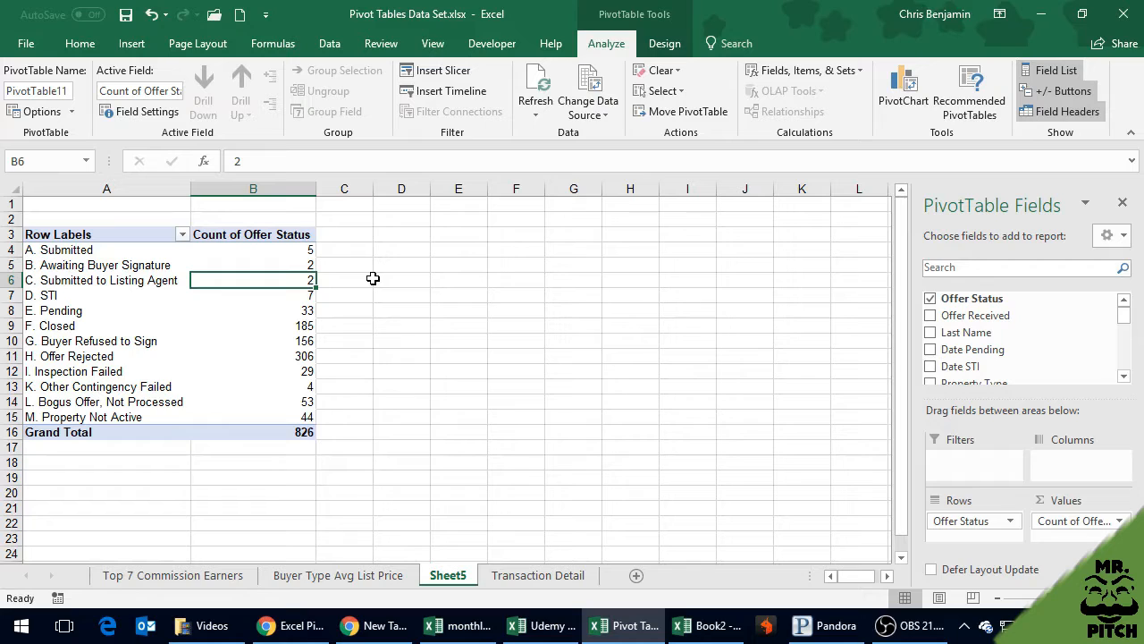
Rename the new PivotTable worksheet to Offer Status Counts
click(379, 576)
click(462, 580)
double_click(459, 574)
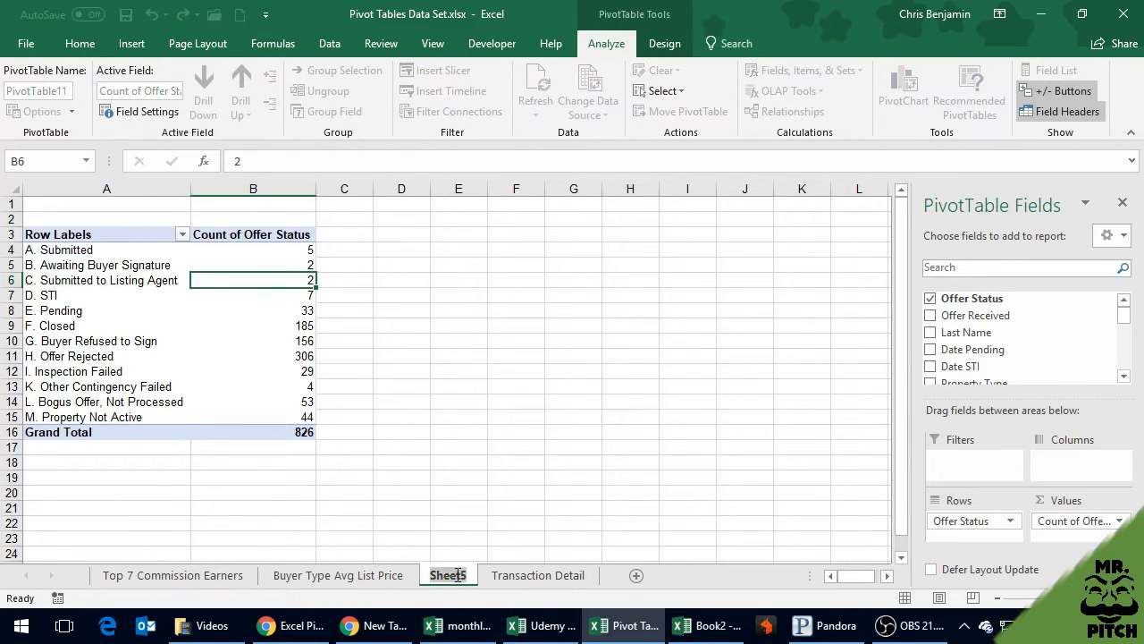
text(O)
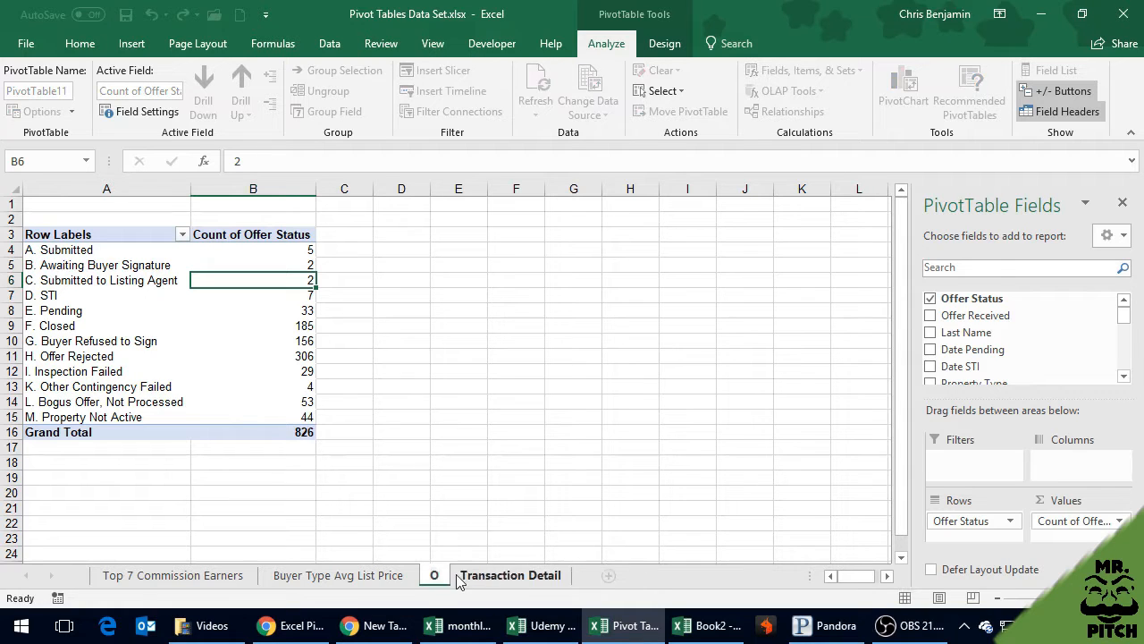
text(ffer Status)
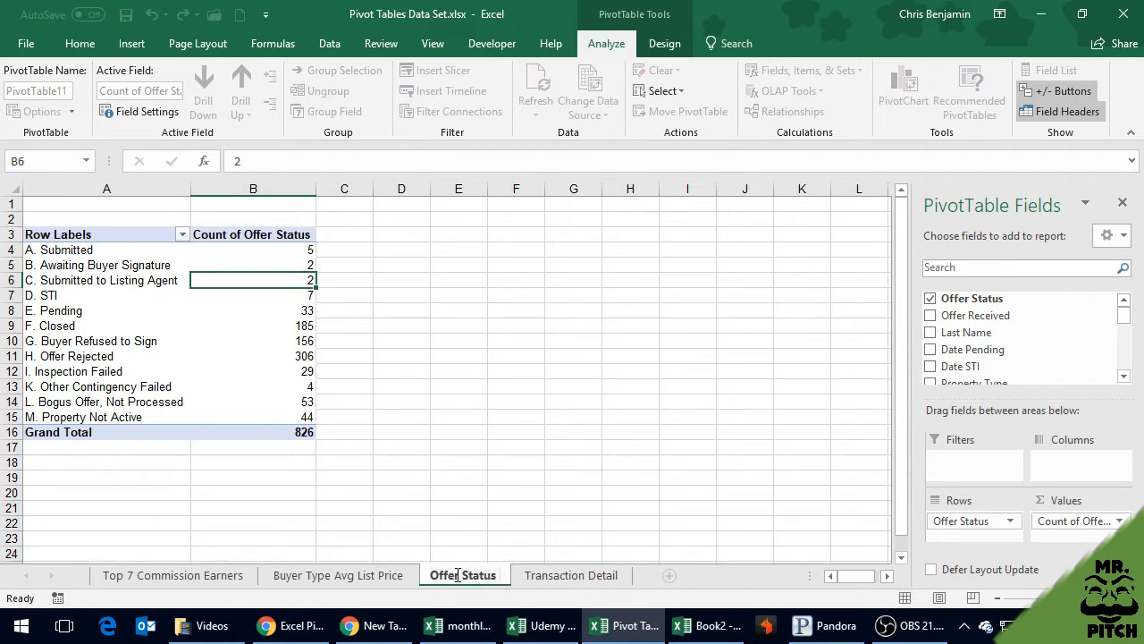
text( Counts)
key(Return)
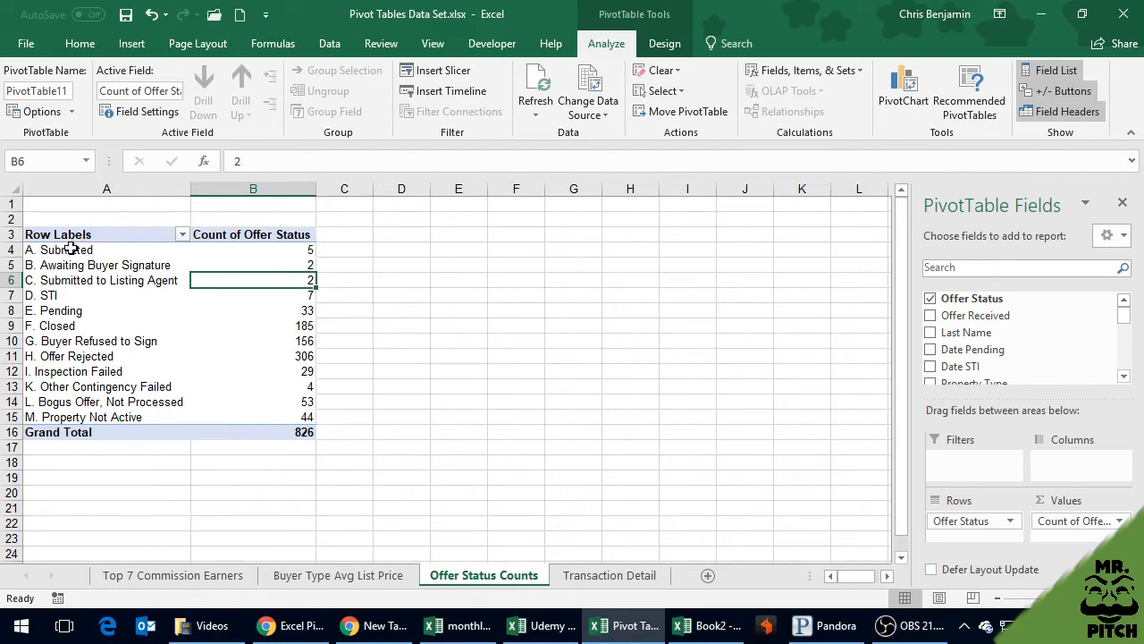
click(131, 44)
click(597, 106)
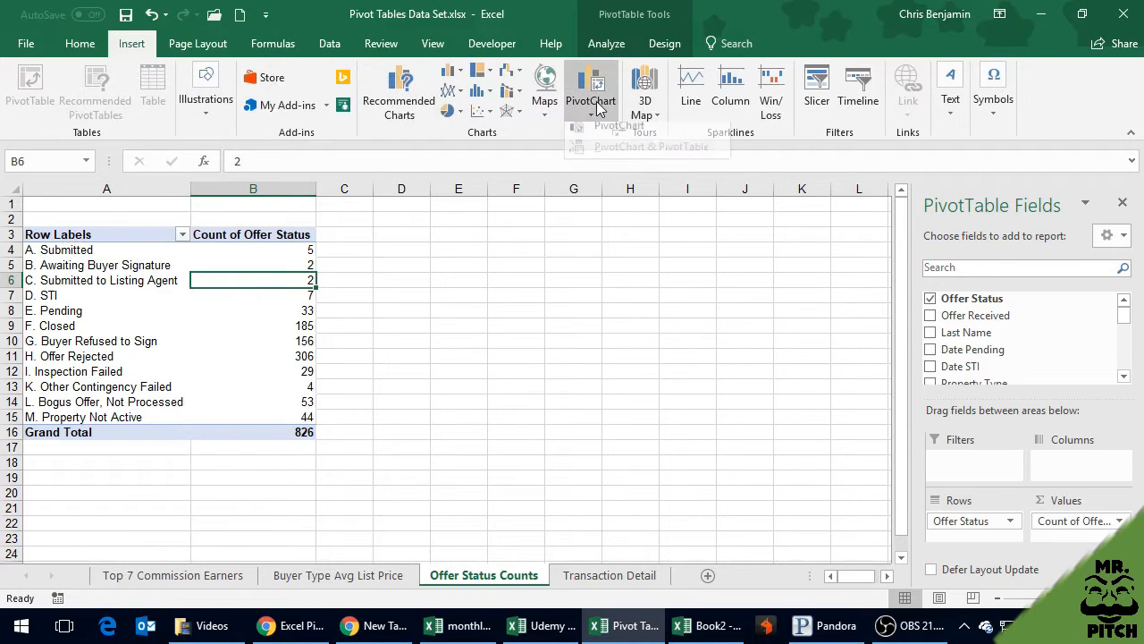
click(592, 143)
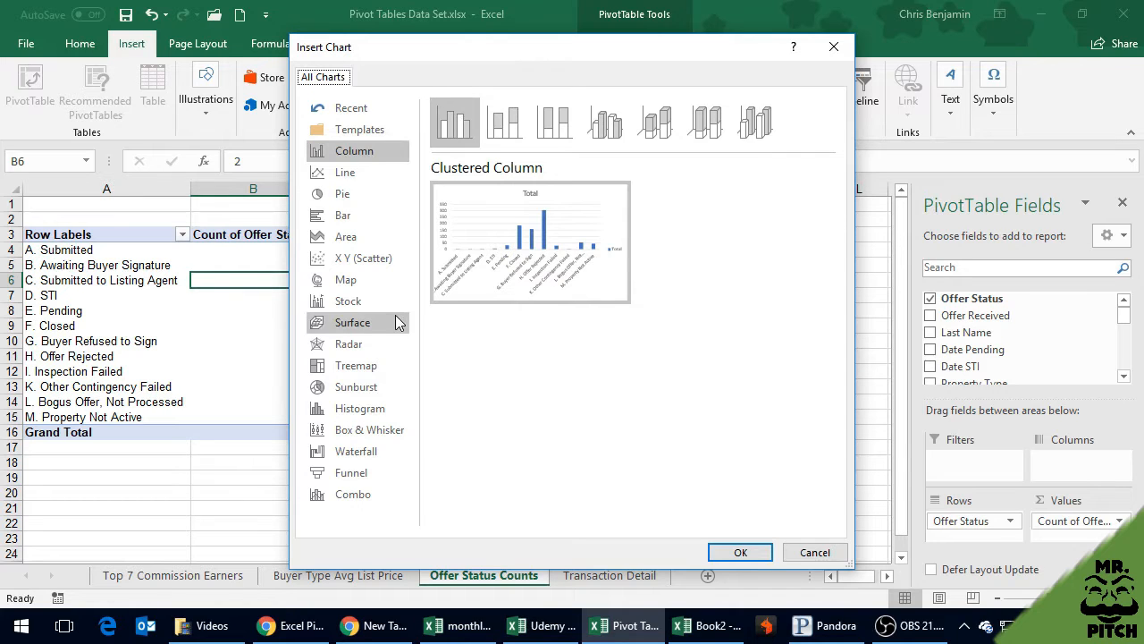
mouse_move(465, 255)
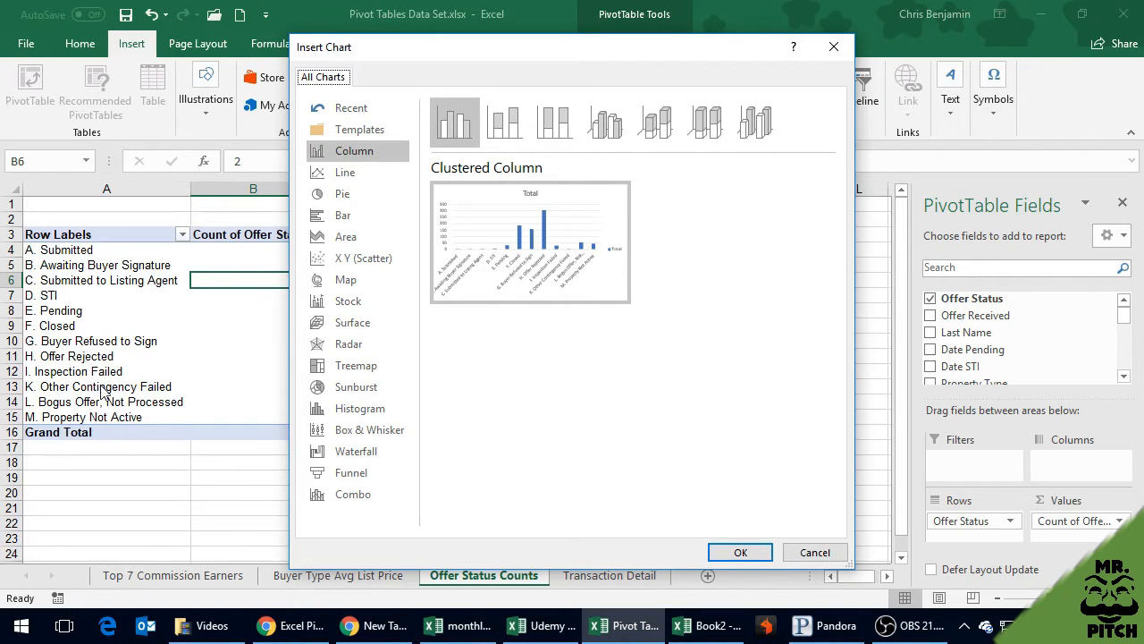
mouse_move(506, 261)
click(811, 552)
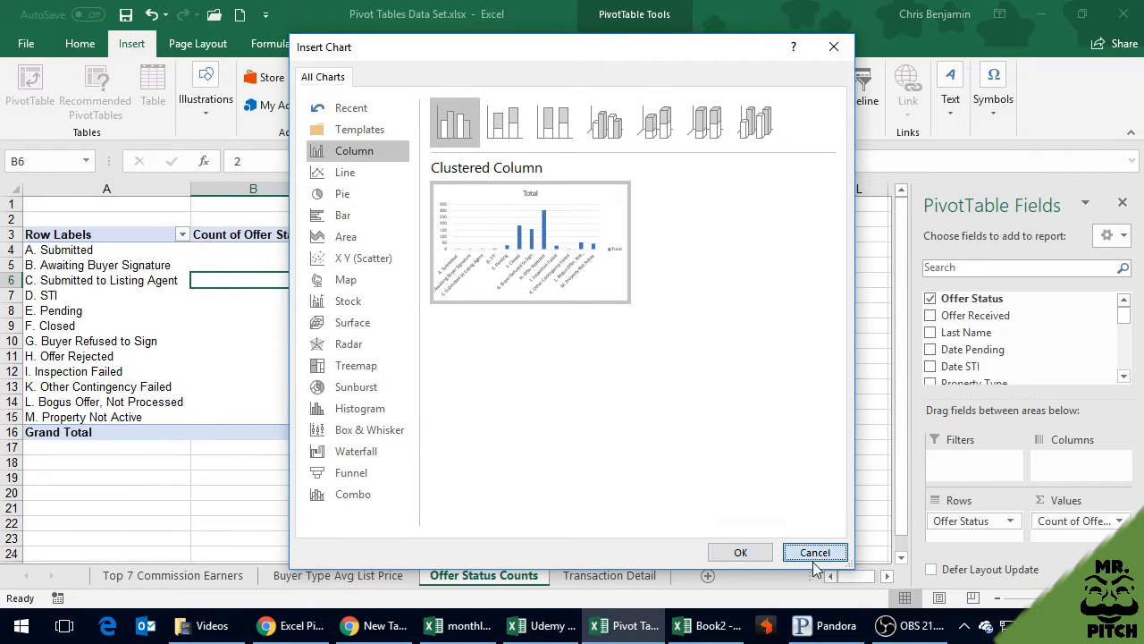
Show the Count of Offer Status values as % of Column Total
click(276, 340)
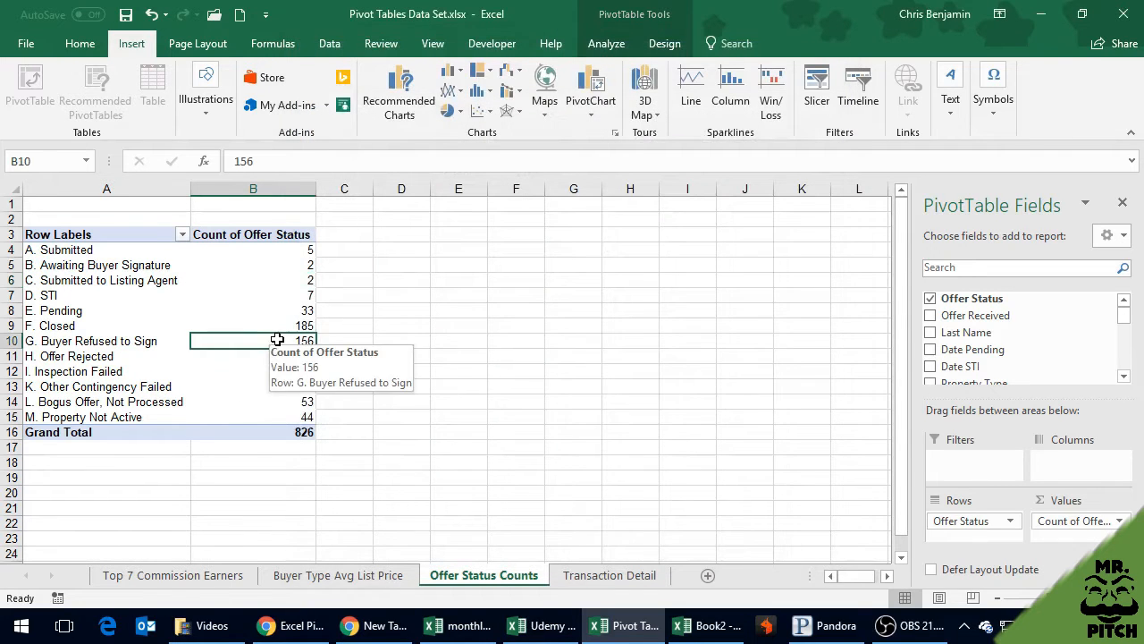
click(277, 309)
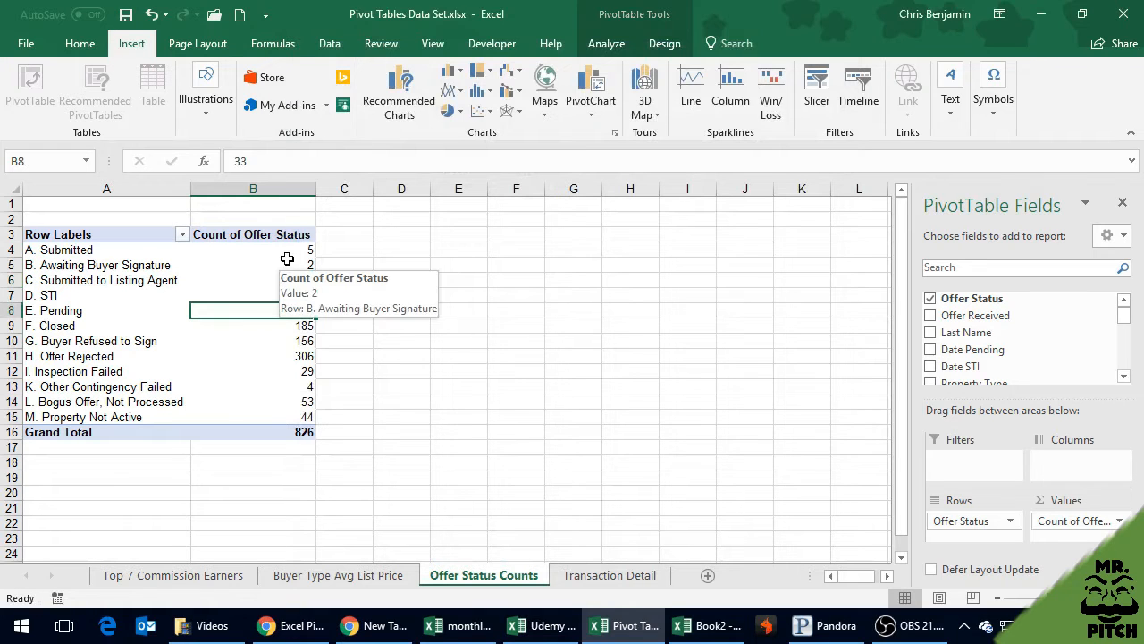
right_click(287, 264)
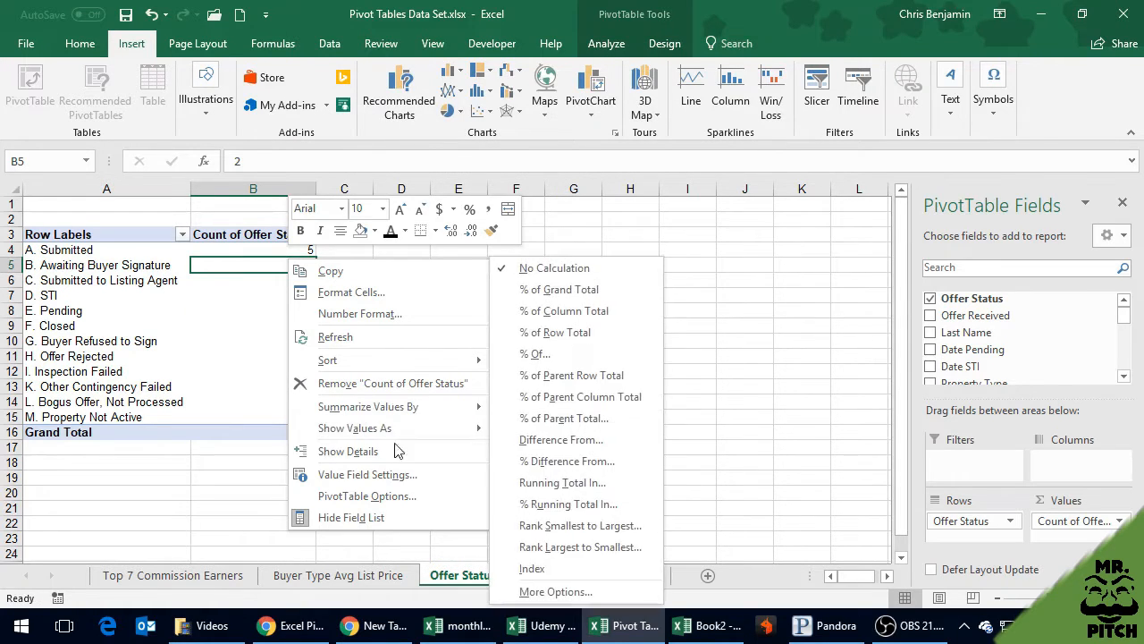
click(390, 480)
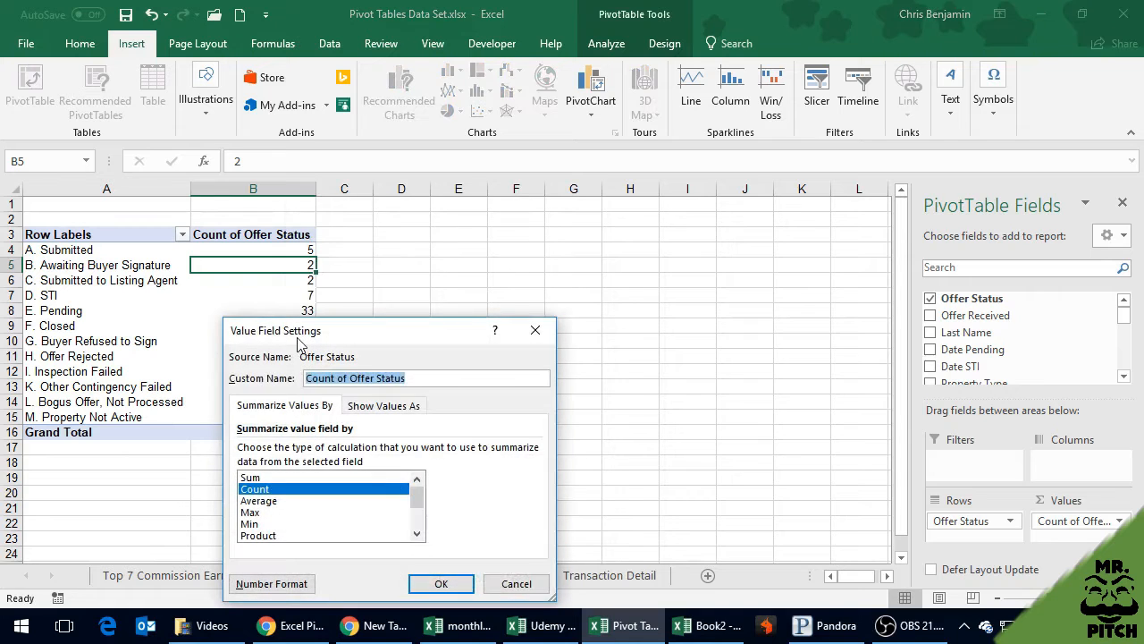
drag(358, 334, 467, 204)
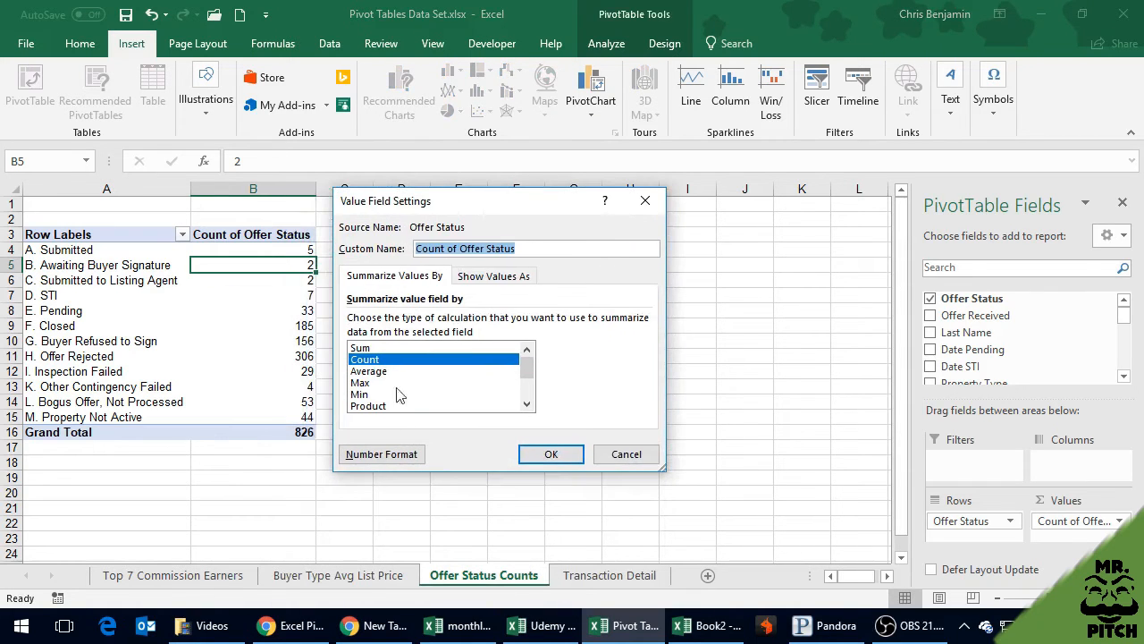
click(498, 276)
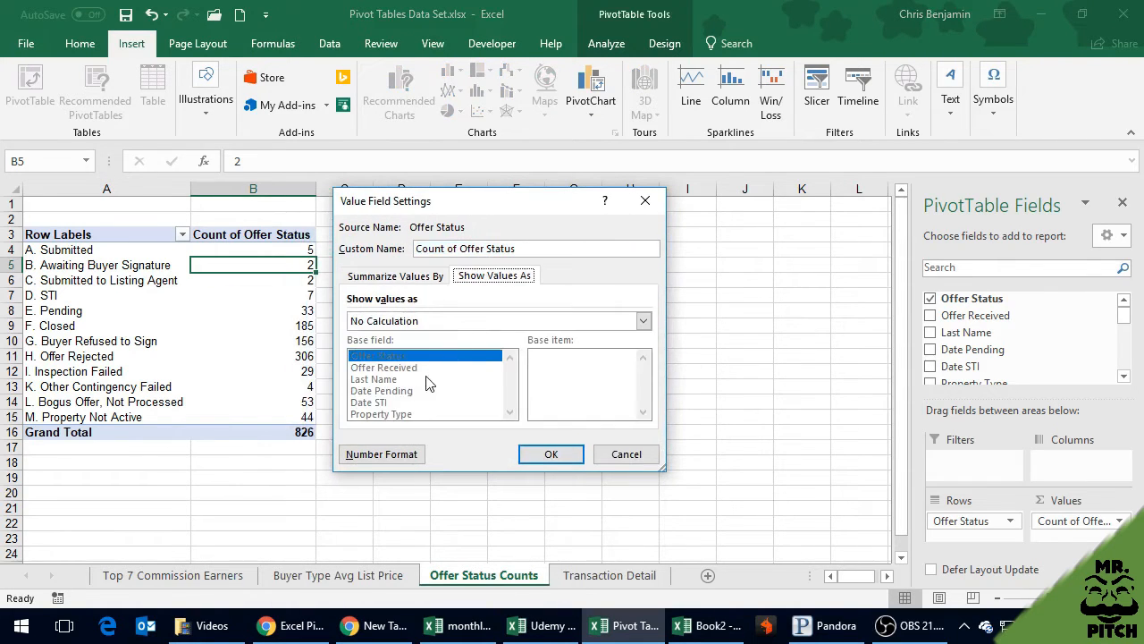
click(404, 321)
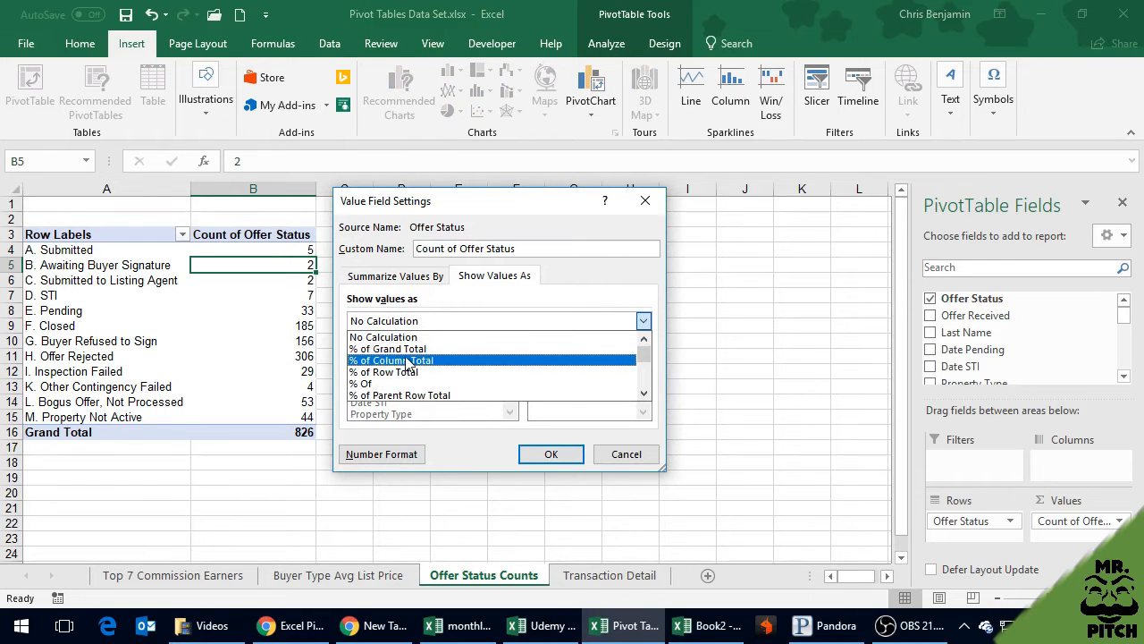
click(400, 360)
click(551, 455)
click(455, 328)
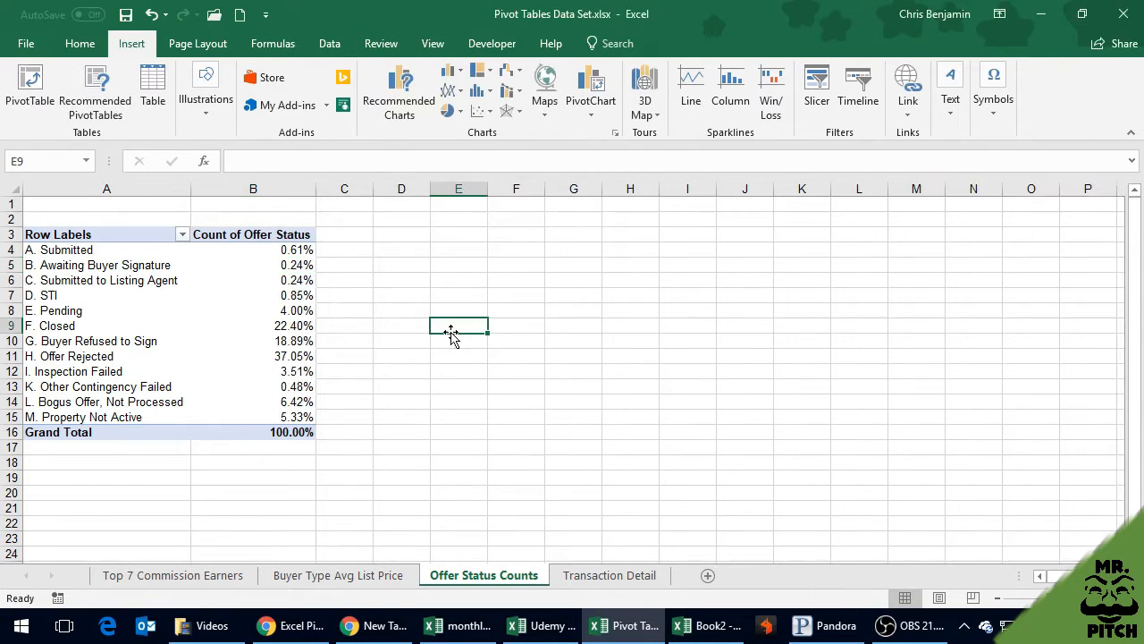
click(344, 352)
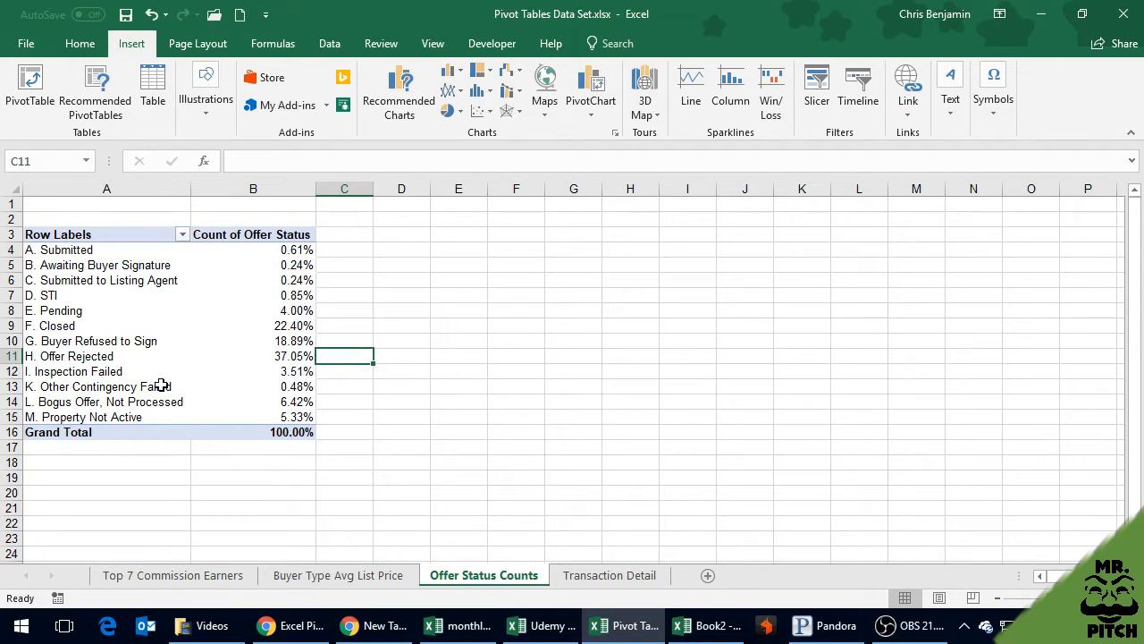
click(204, 296)
click(590, 105)
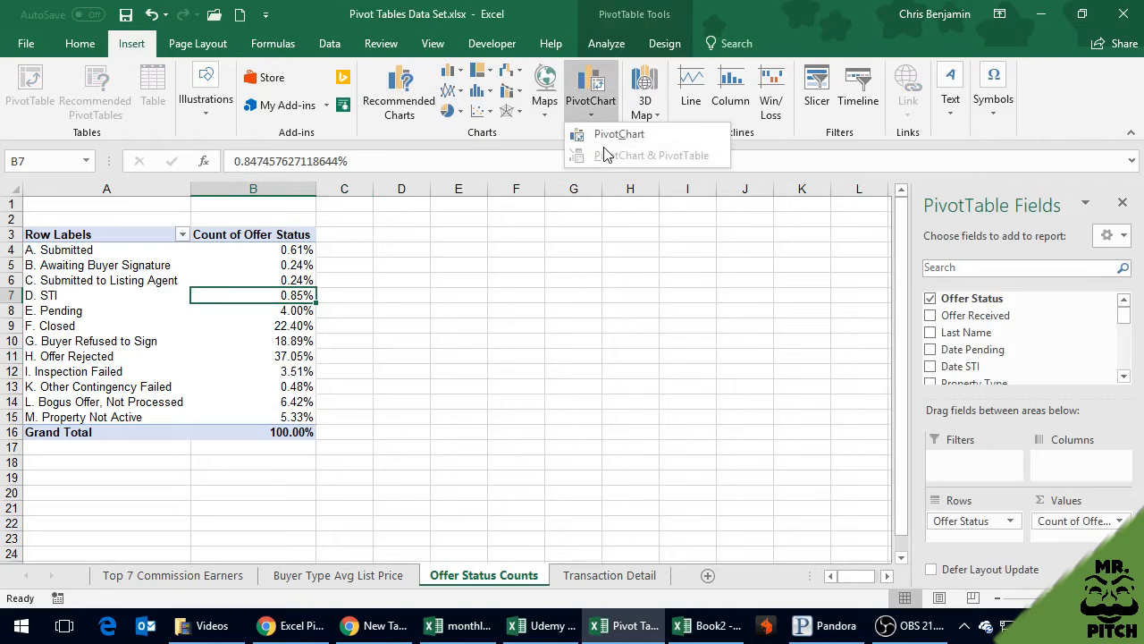
click(605, 139)
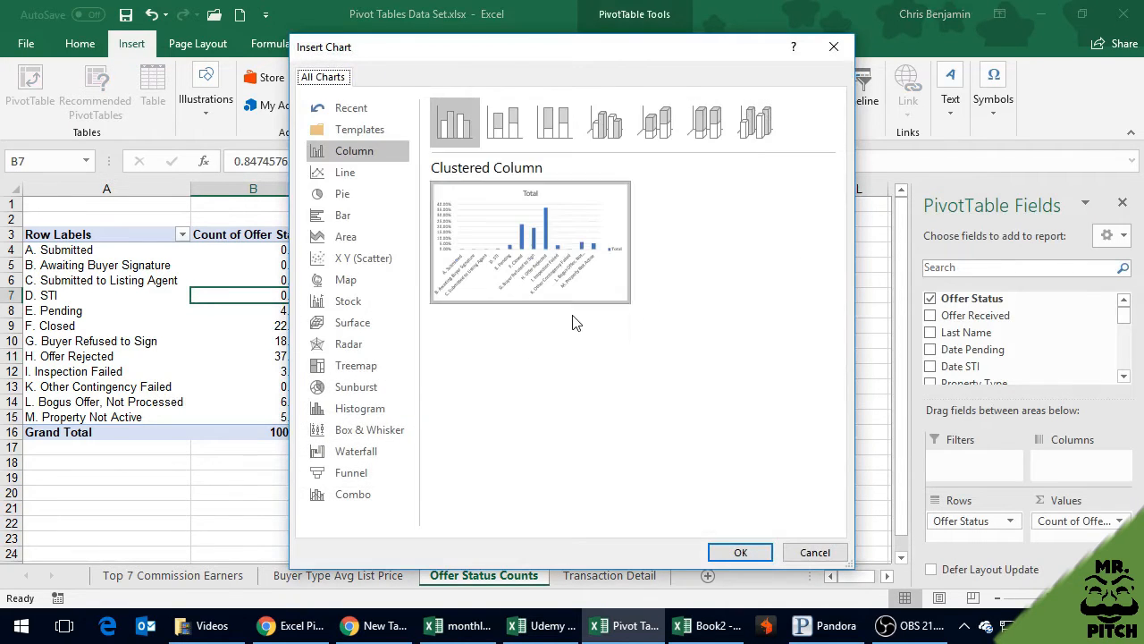
mouse_move(525, 286)
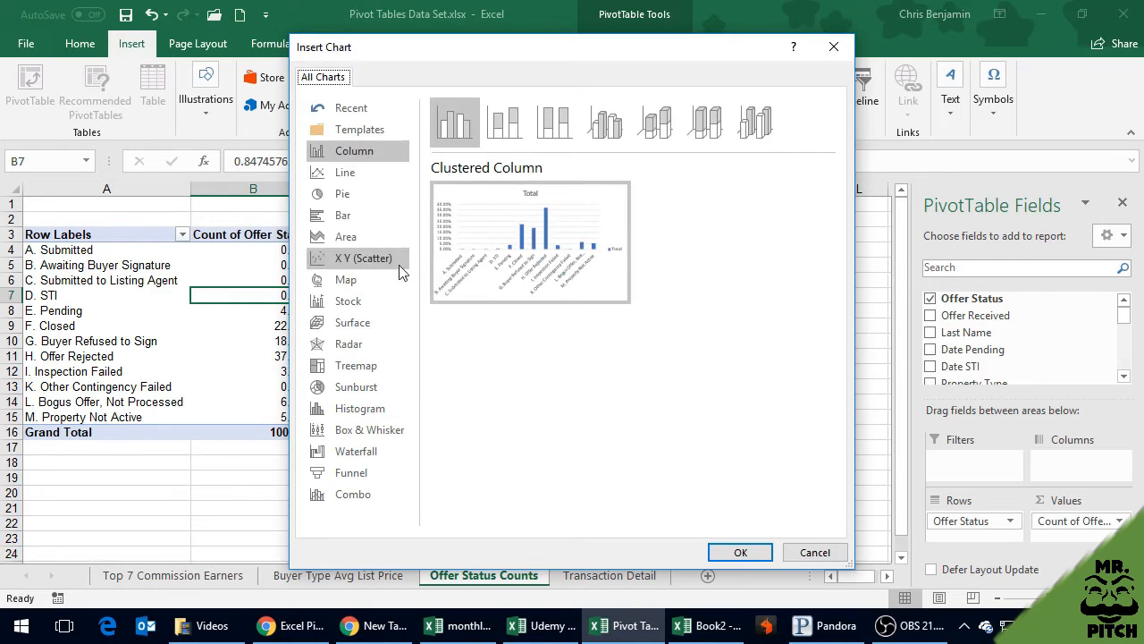
click(348, 175)
click(350, 197)
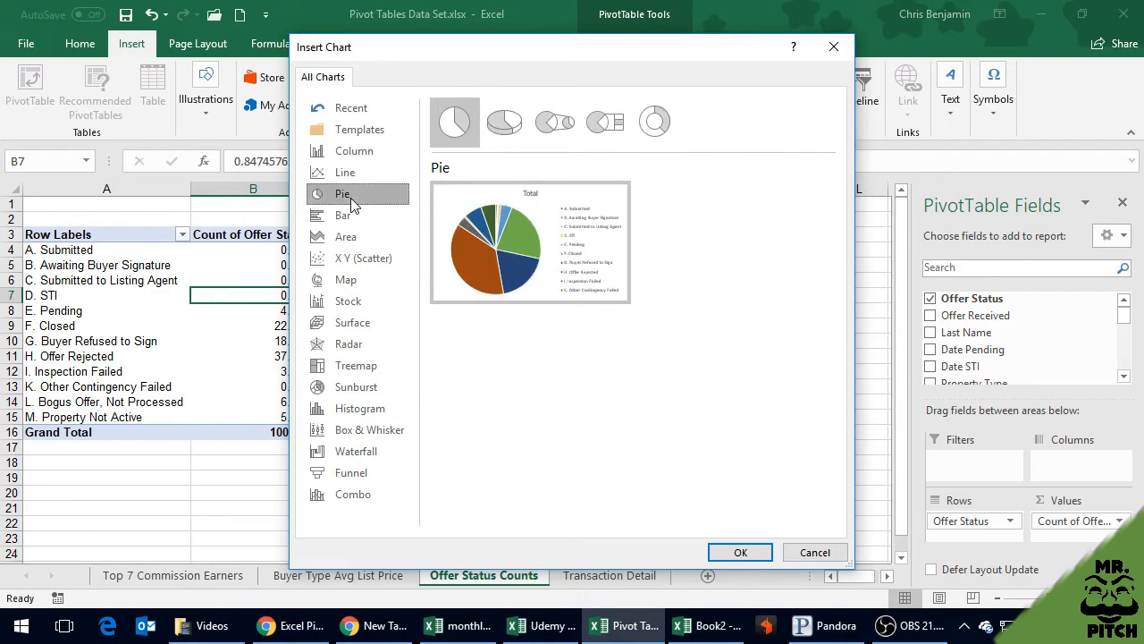
click(351, 221)
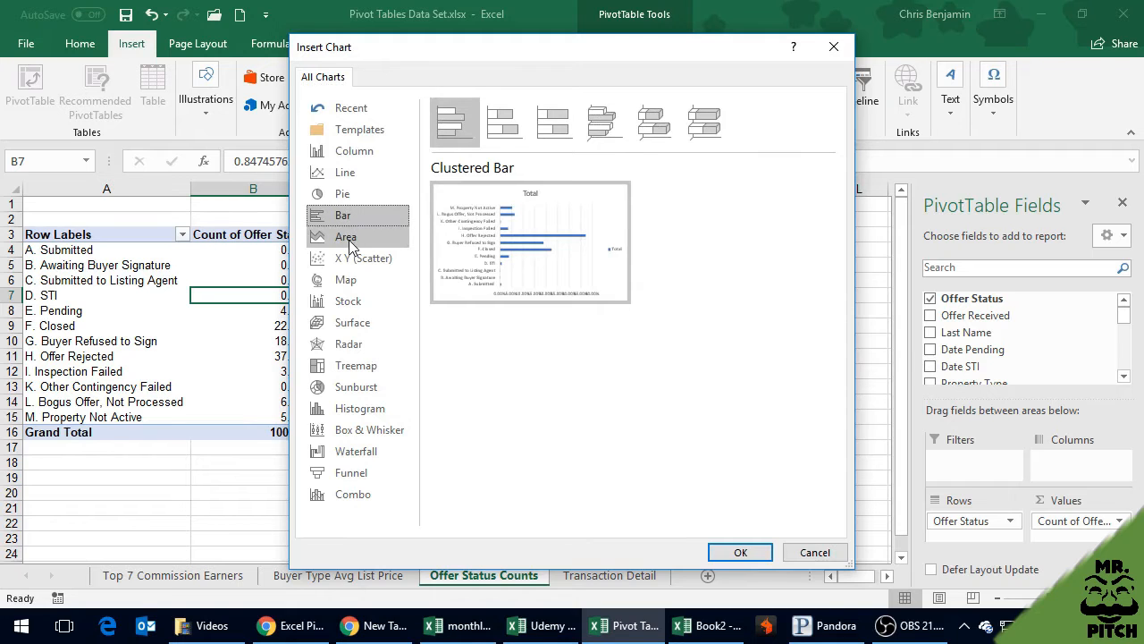
click(350, 236)
click(348, 217)
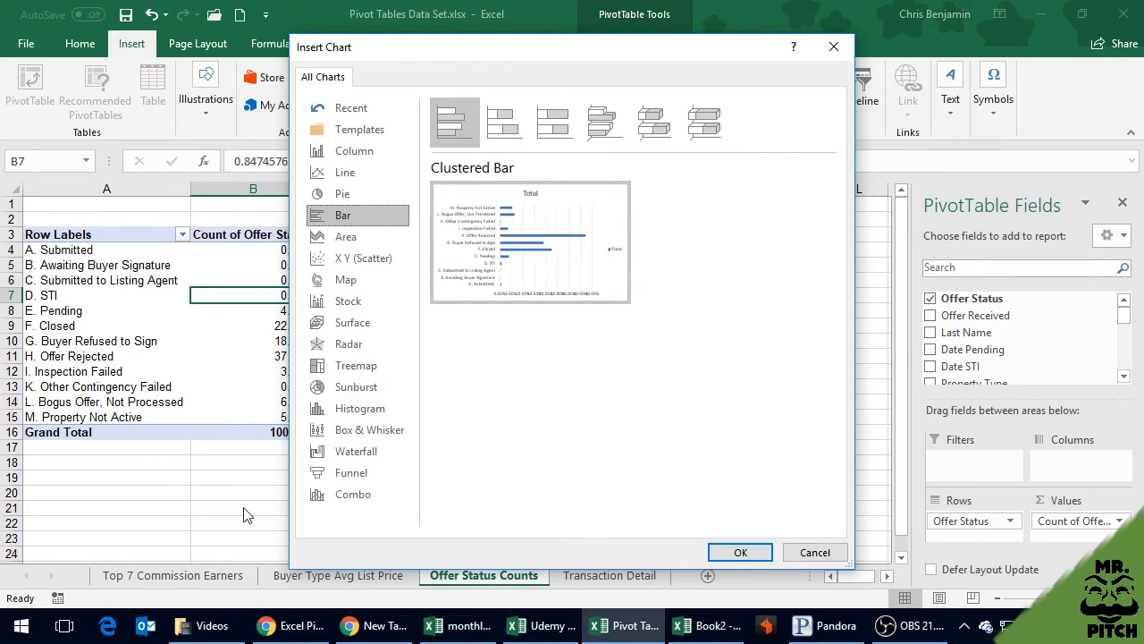
key(Escape)
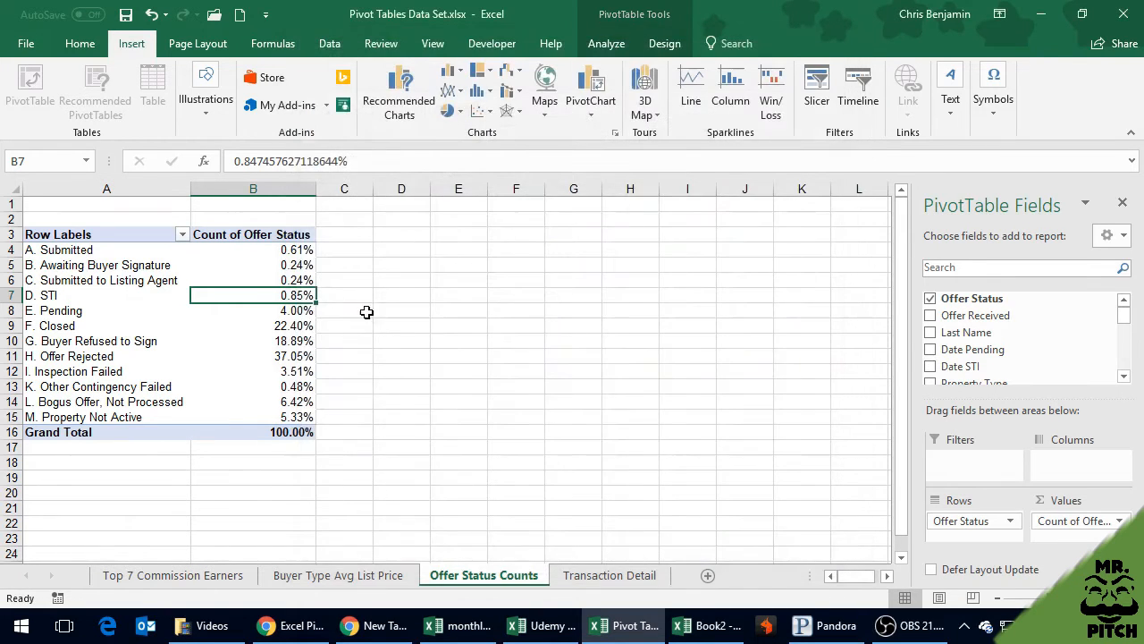
Sort the PivotTable by Count of Offer Status from largest to smallest
right_click(282, 295)
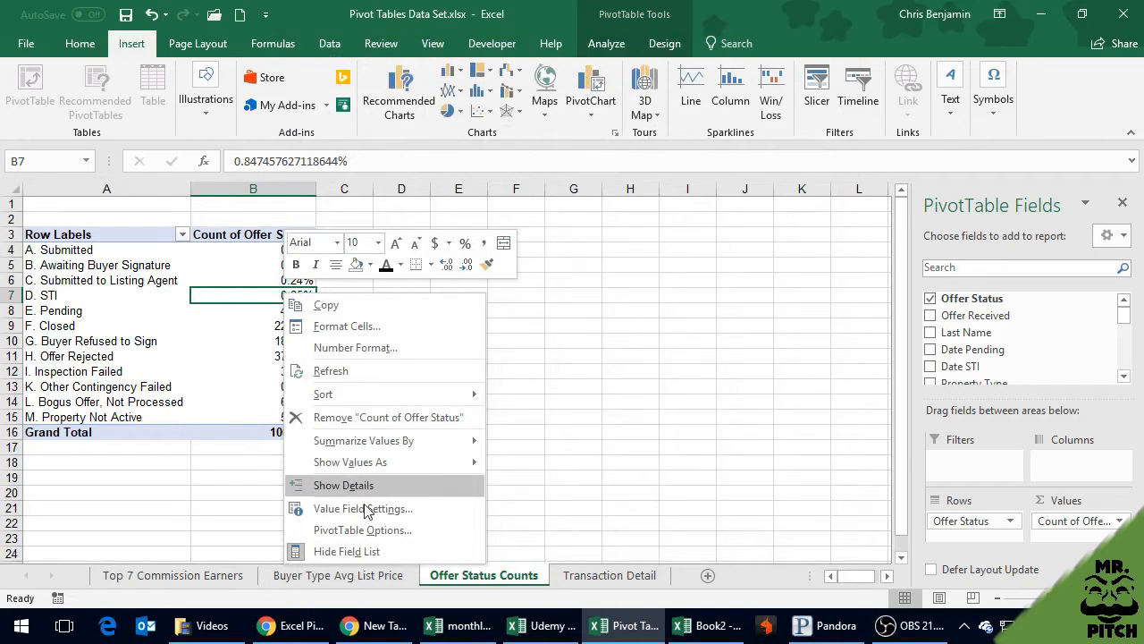
mouse_move(382, 444)
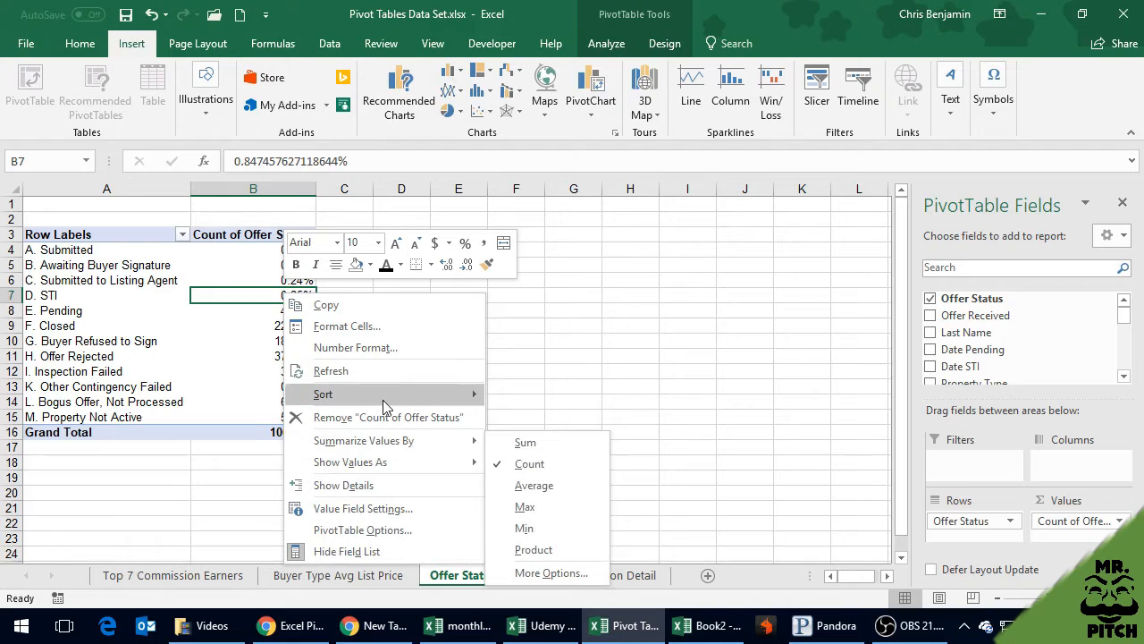
mouse_move(386, 394)
click(535, 422)
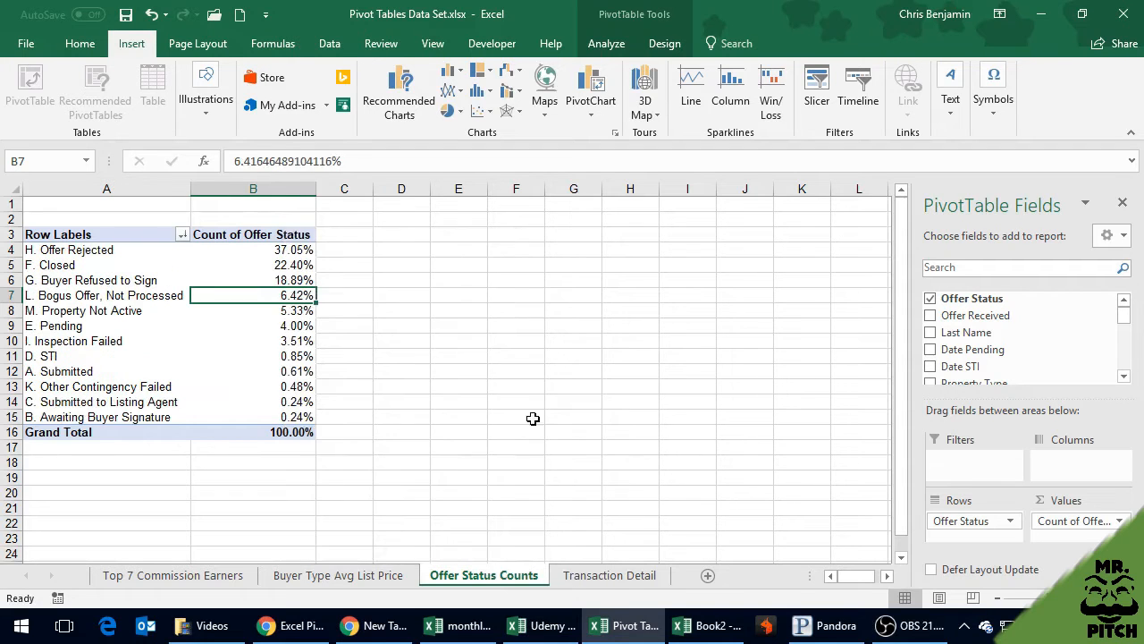
click(417, 321)
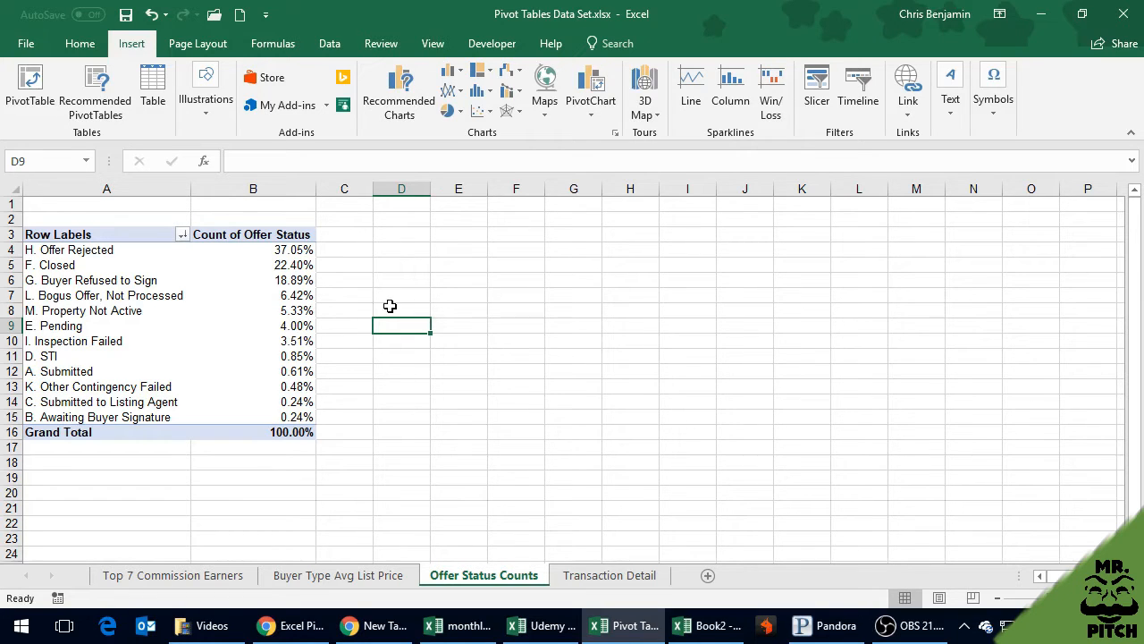
Insert a Clustered Bar PivotChart based on the Offer Status PivotTable
click(278, 308)
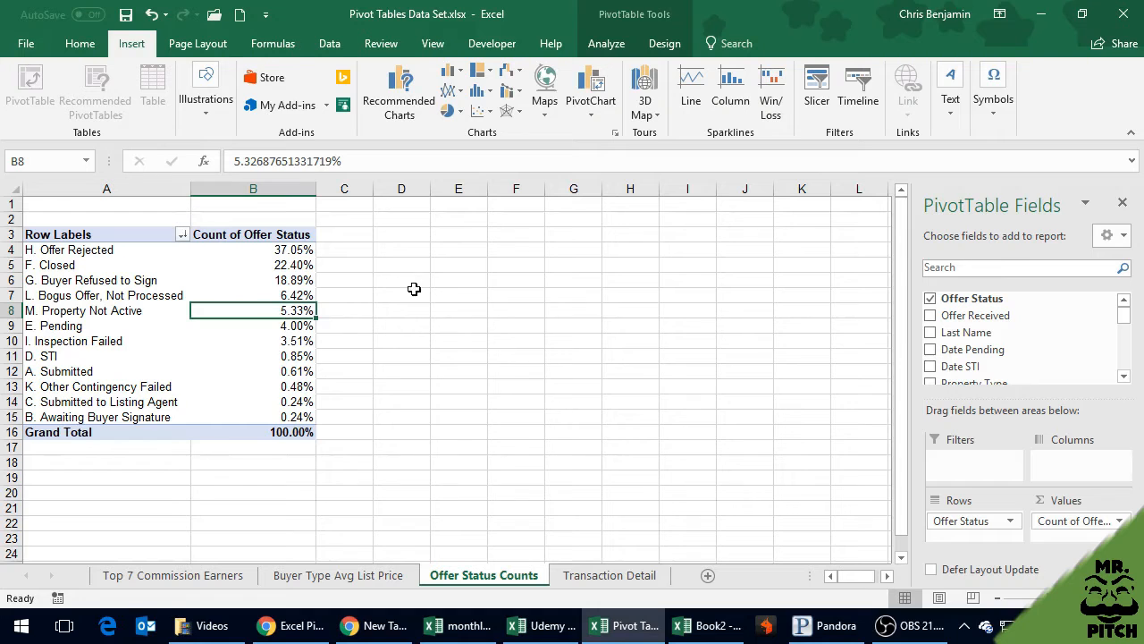
click(591, 106)
click(611, 133)
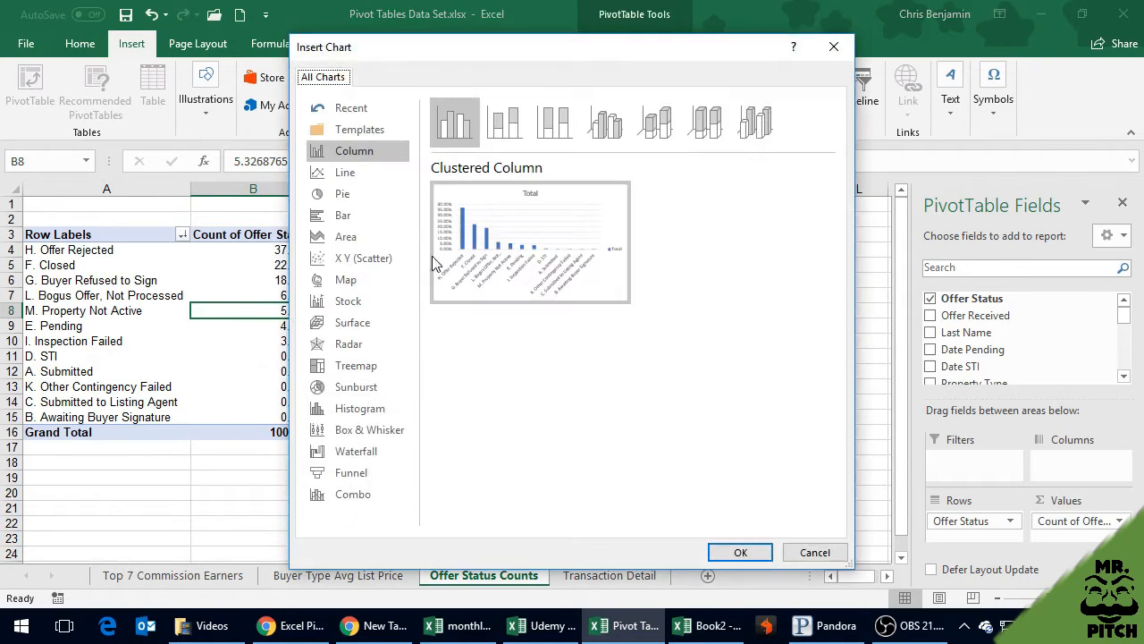
click(356, 215)
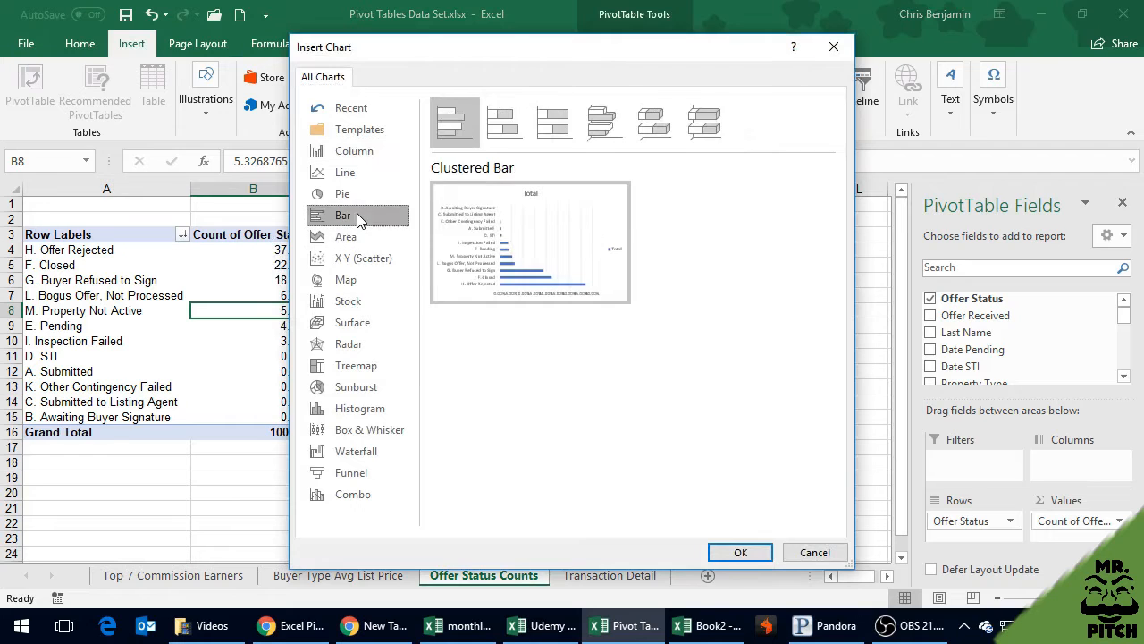
mouse_move(515, 235)
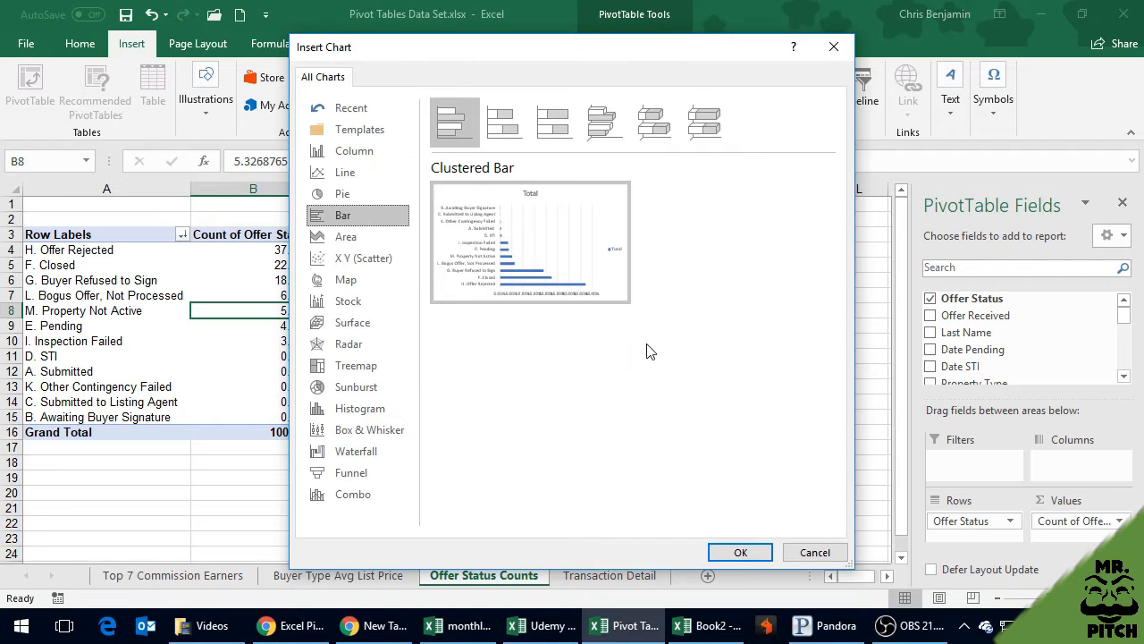
click(740, 551)
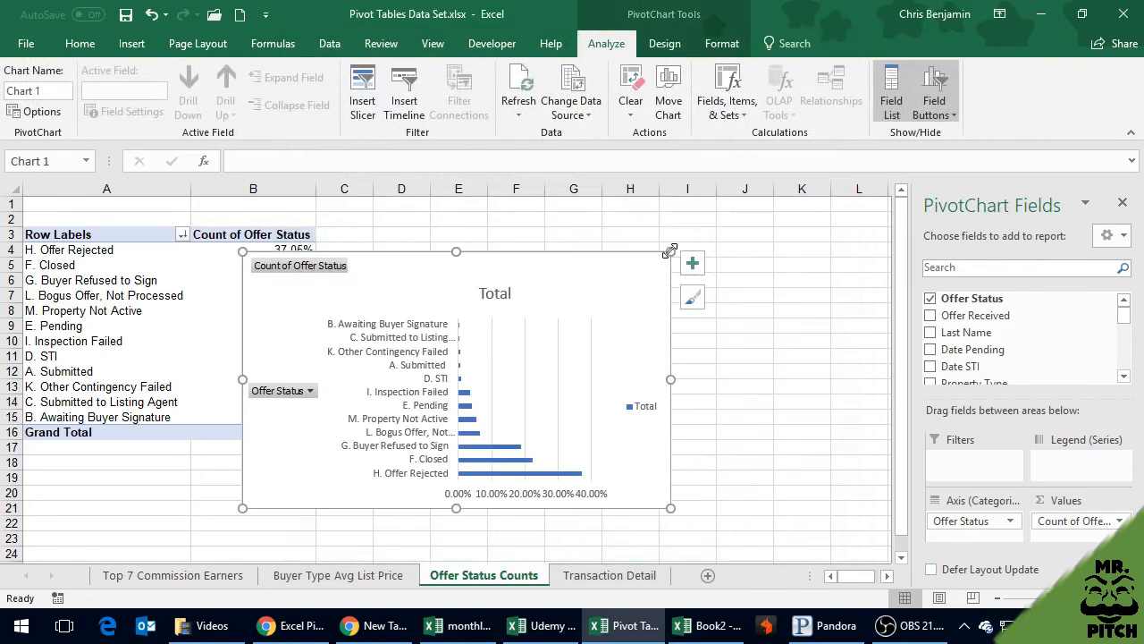
Move the PivotChart beside the PivotTable so the data is uncovered, and enlarge it to reach about column L, row 22
drag(566, 266, 672, 239)
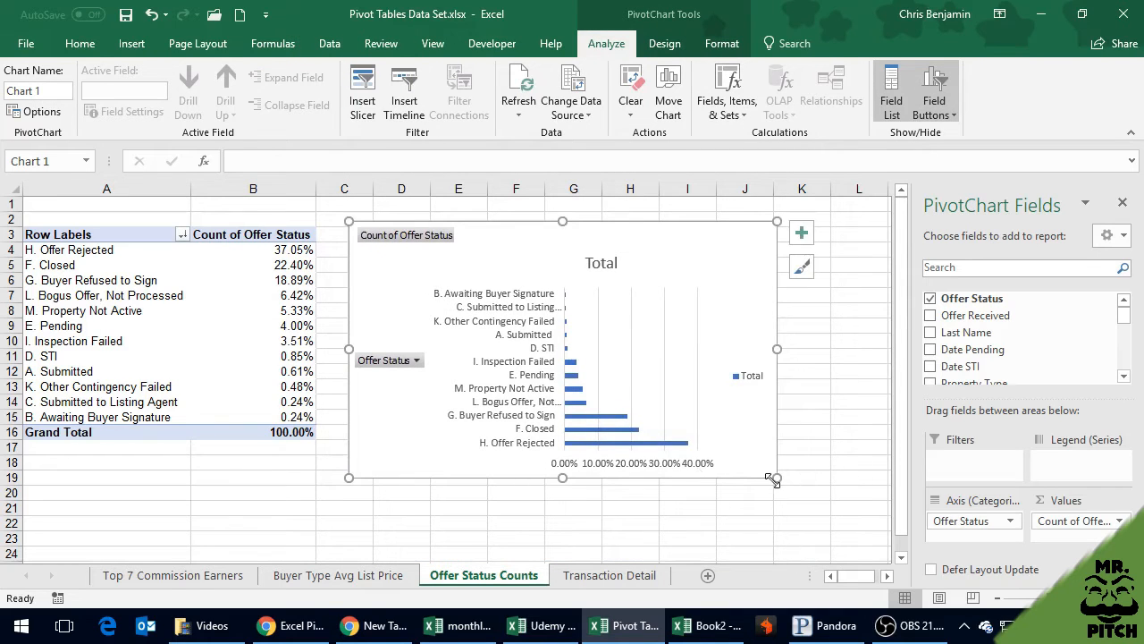
drag(777, 477, 861, 533)
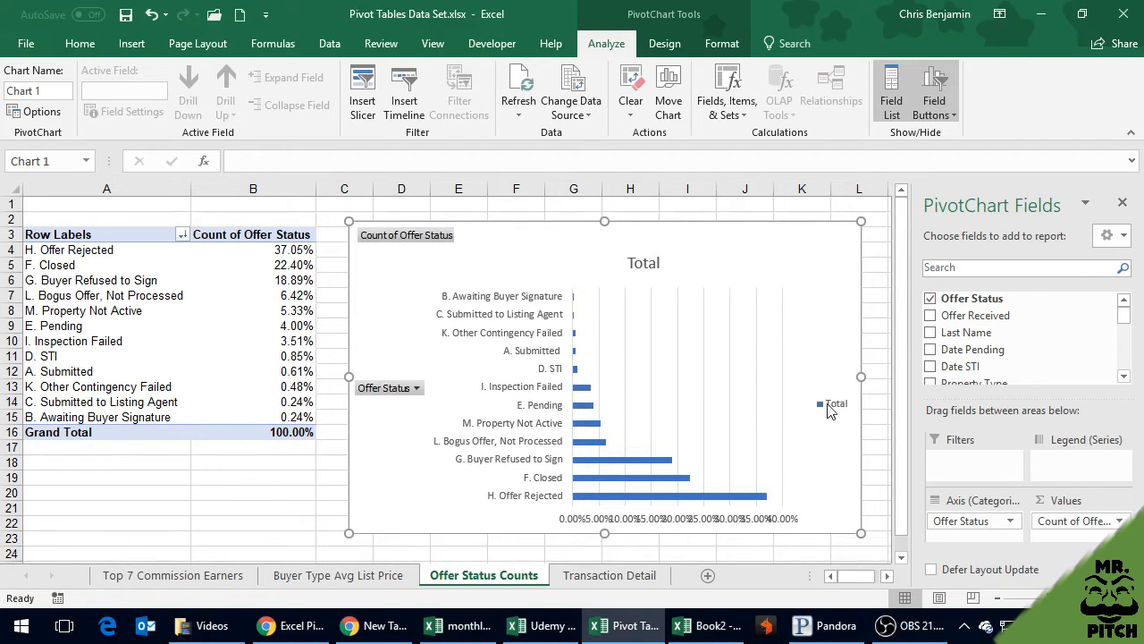
Remove the Total legend from the PivotChart, keeping the chart itself, and nudge the chart slightly upward
key(Delete)
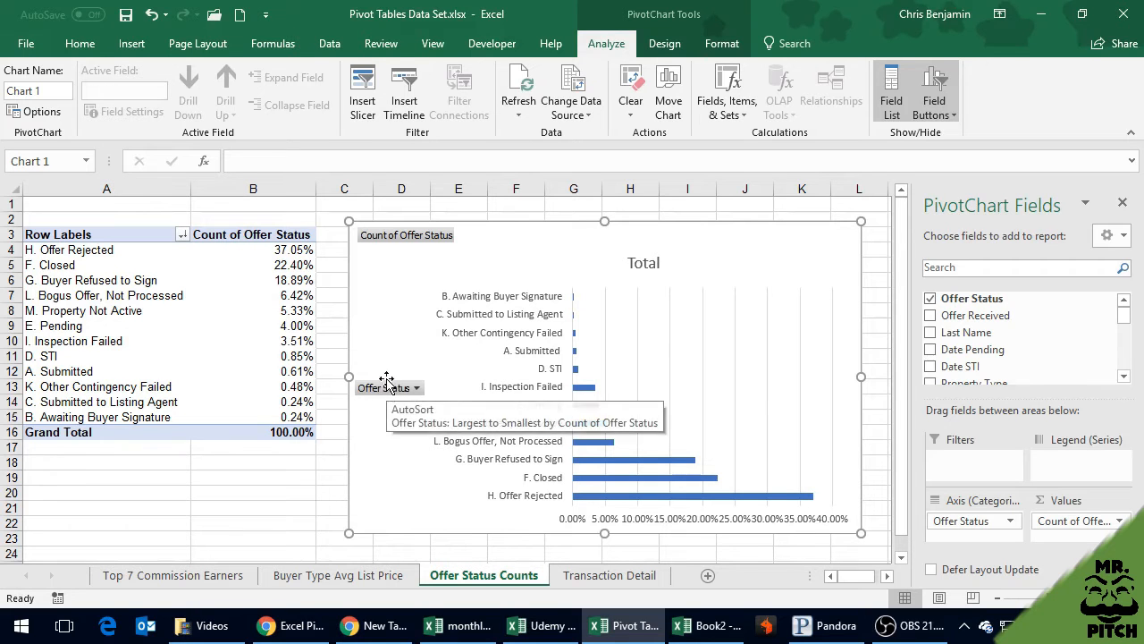
key(Delete)
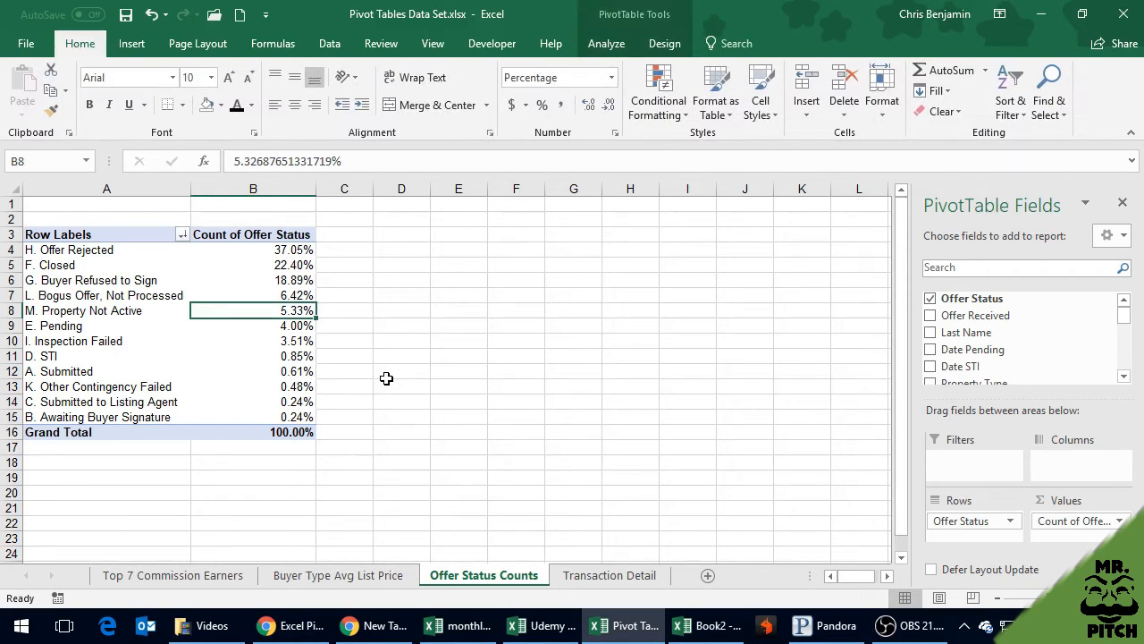
key(ctrl+z)
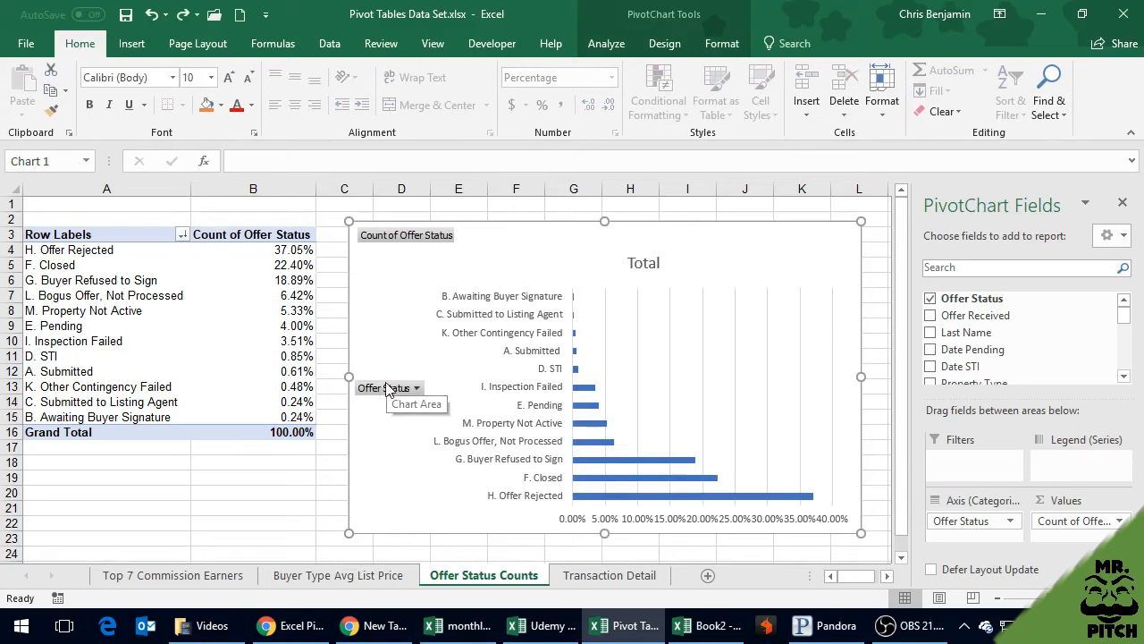
drag(380, 377, 380, 363)
click(399, 379)
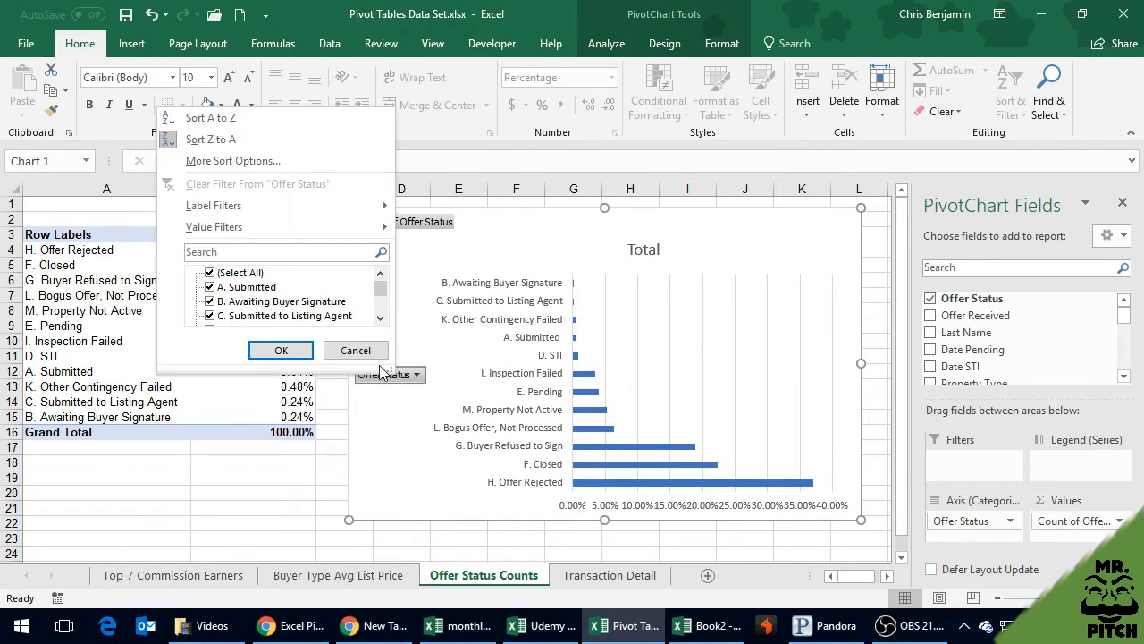
mouse_move(251, 207)
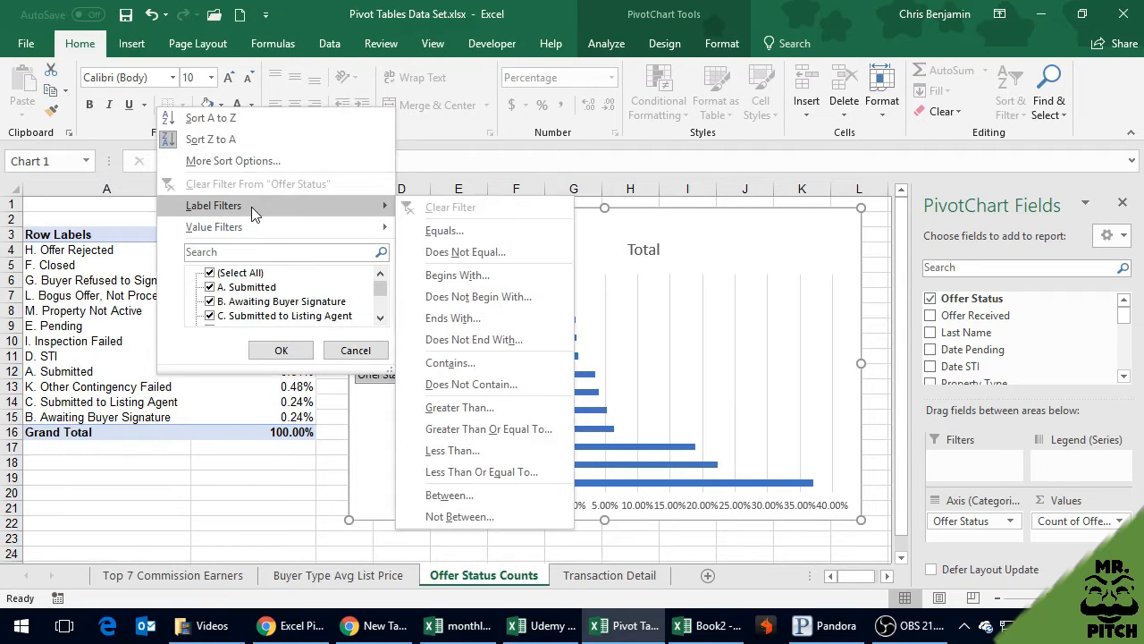
click(280, 350)
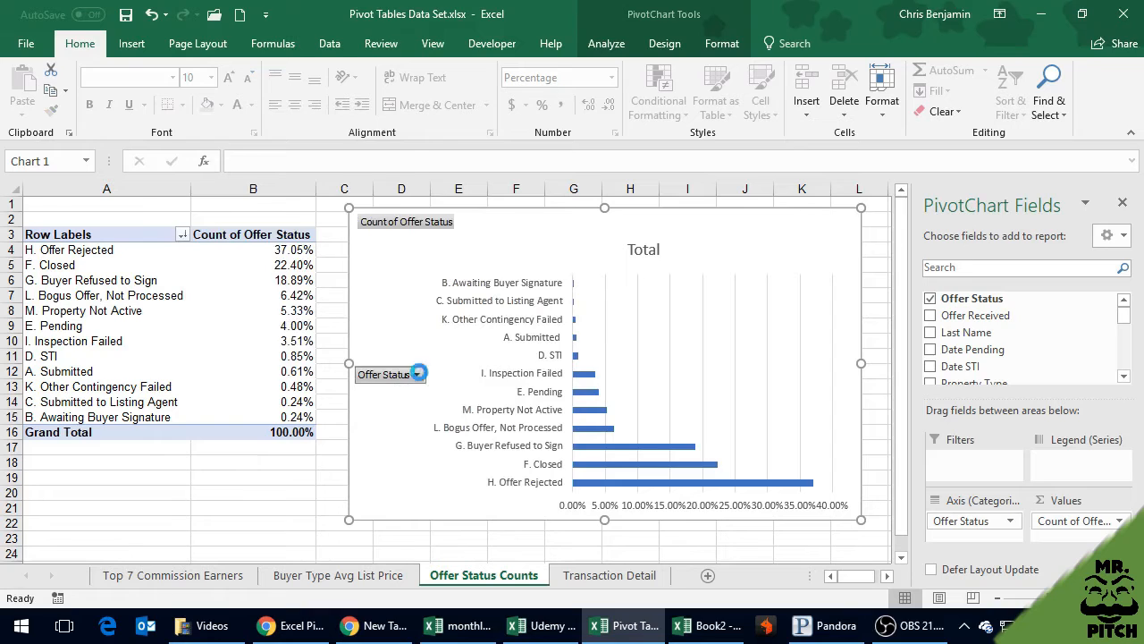
Filter Offer Status in the PivotChart to the top 7 items by Count of Offer Status
click(417, 375)
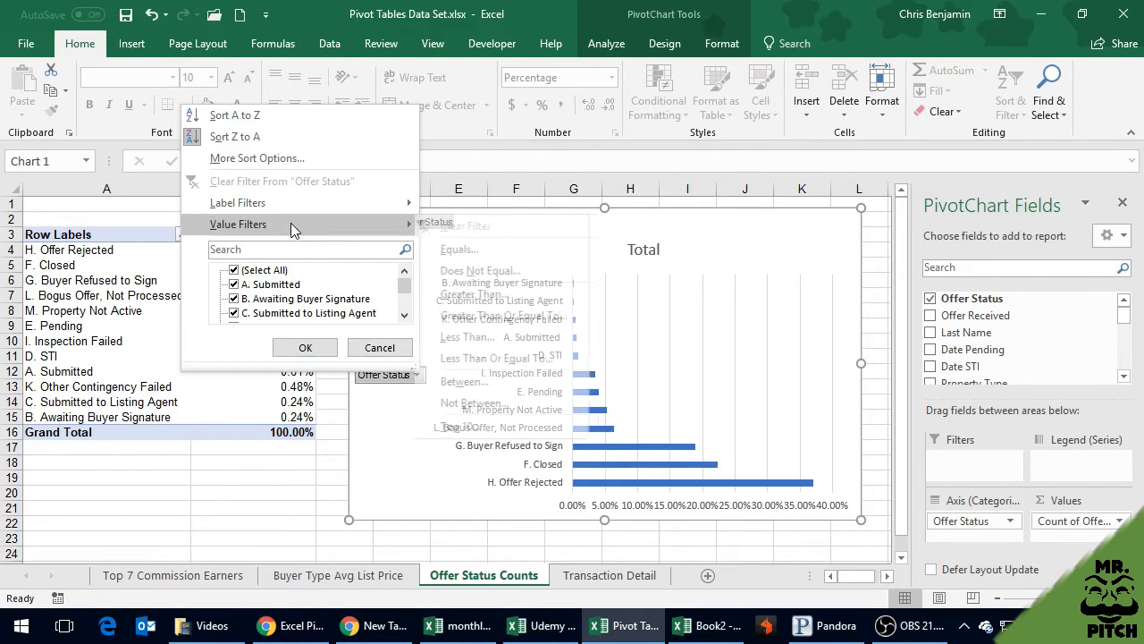
mouse_move(291, 202)
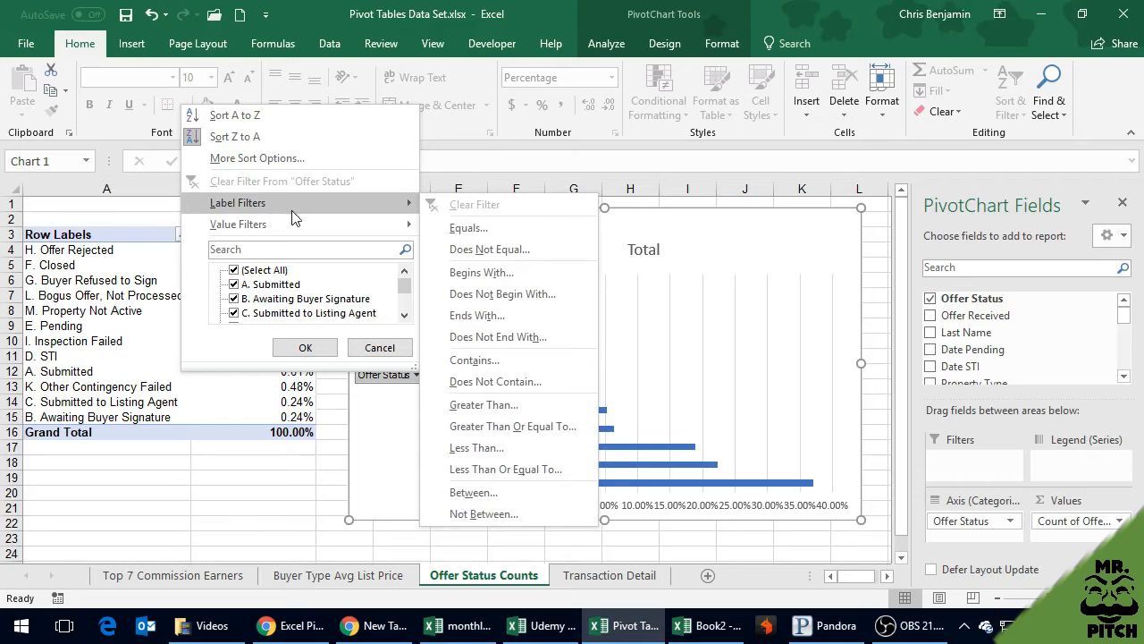
mouse_move(285, 225)
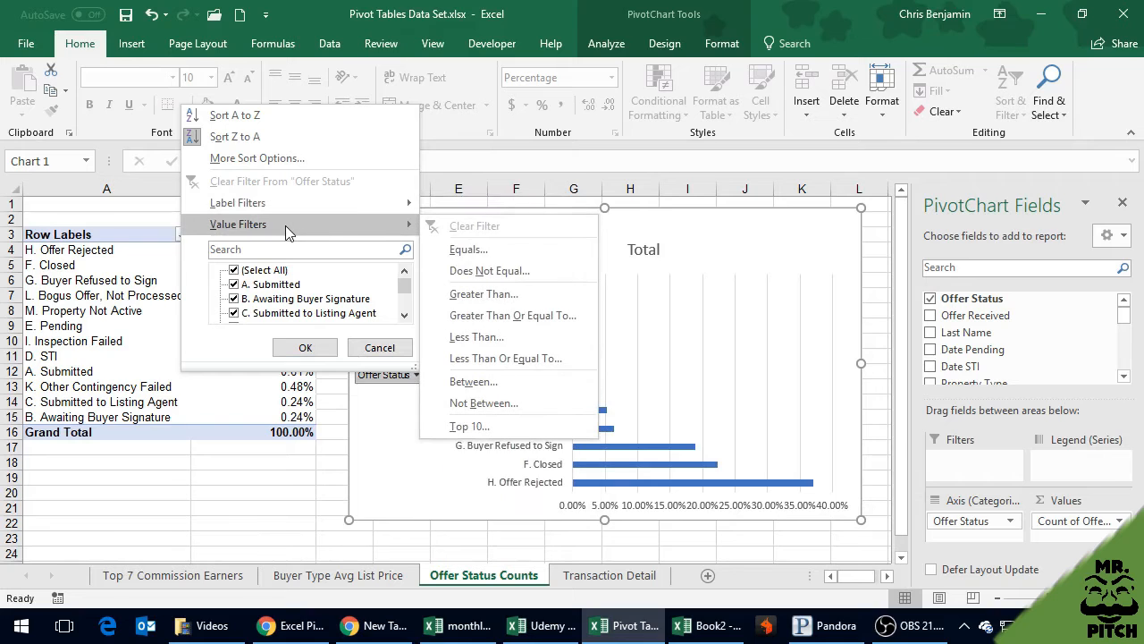
click(469, 426)
click(239, 165)
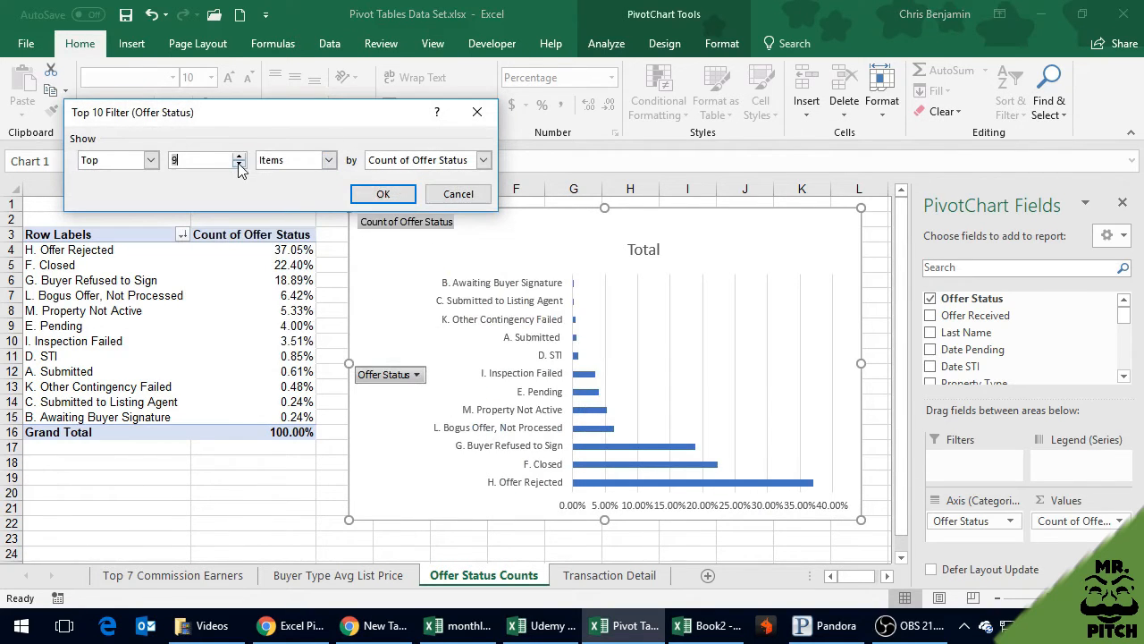
click(383, 194)
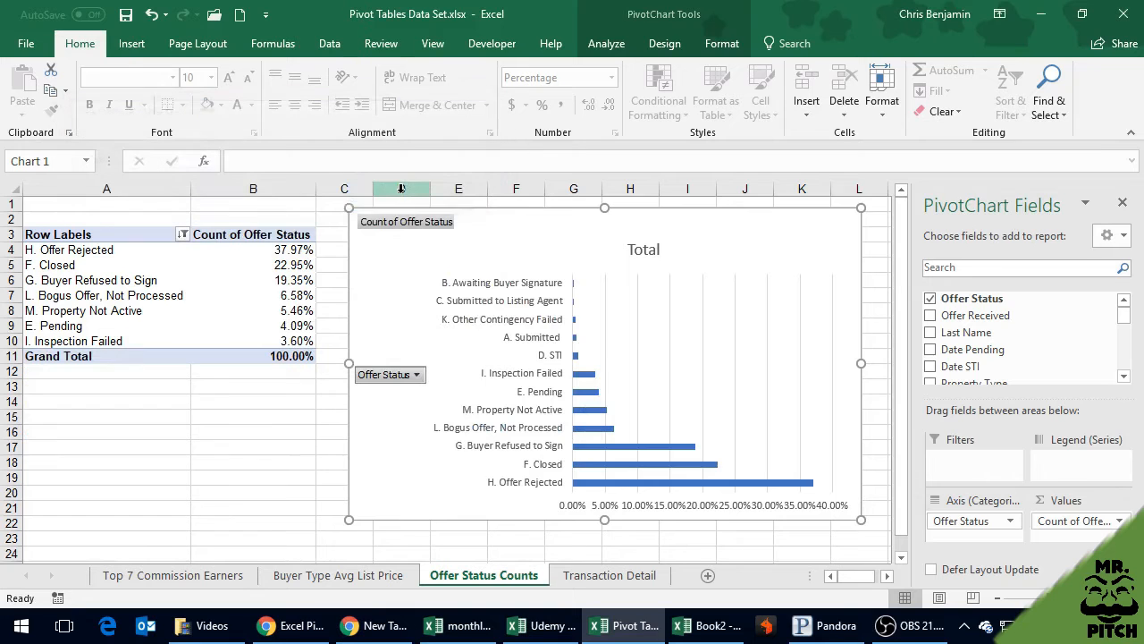
click(586, 366)
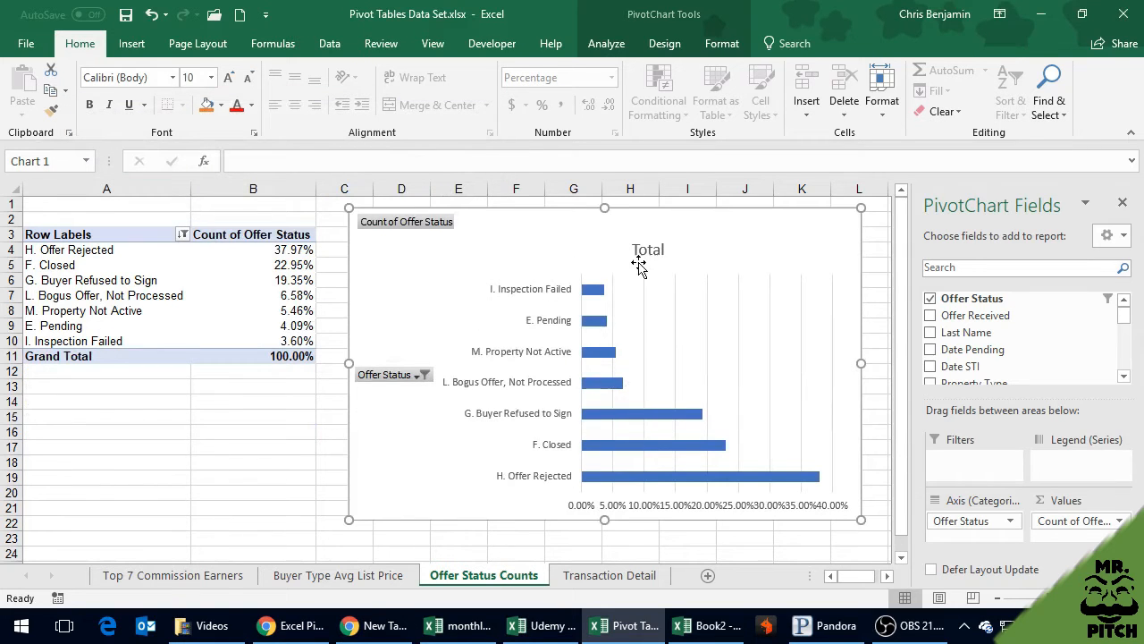
Move the chart title nearer the chart's top centre and change its text to "Top 7 Offer Status"
click(645, 254)
drag(641, 235, 585, 220)
double_click(594, 240)
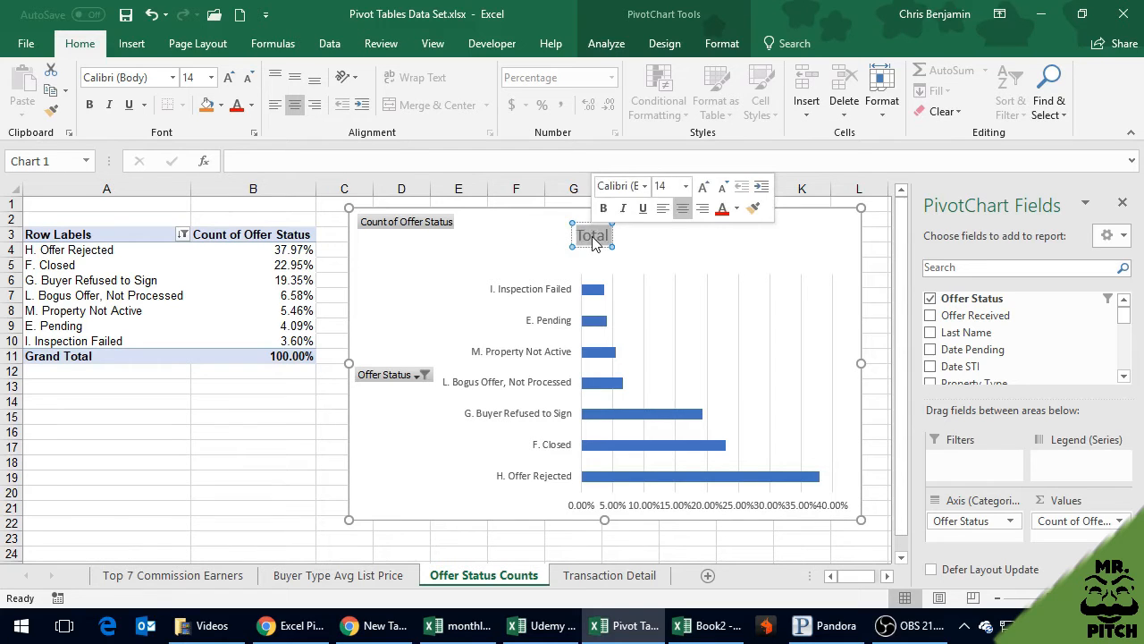
text(Top 7)
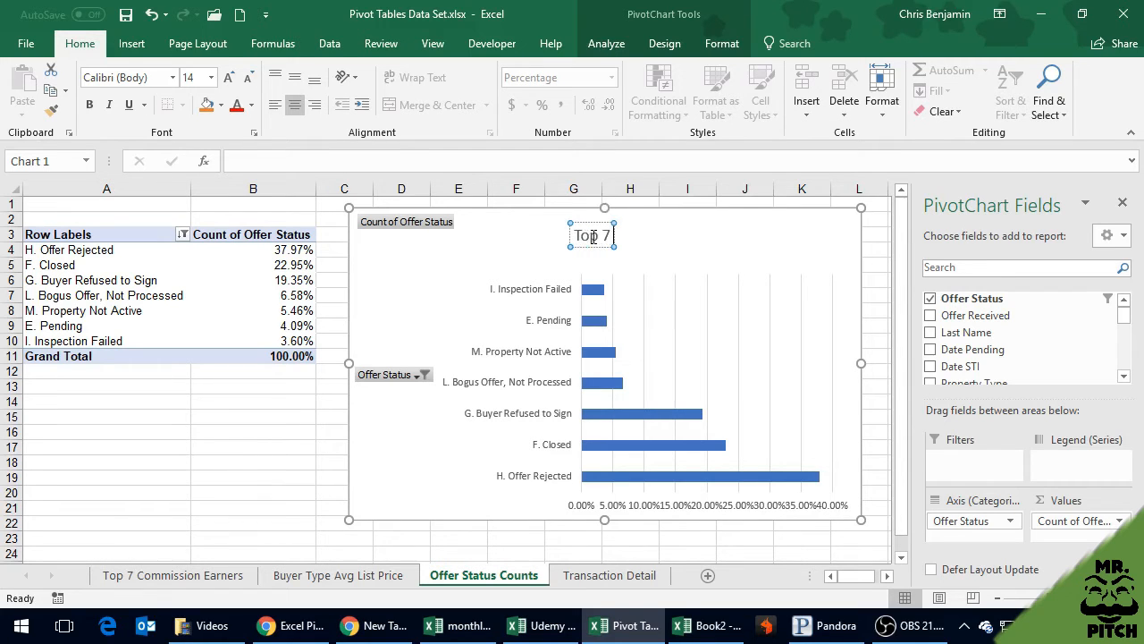
text( Offer Stat)
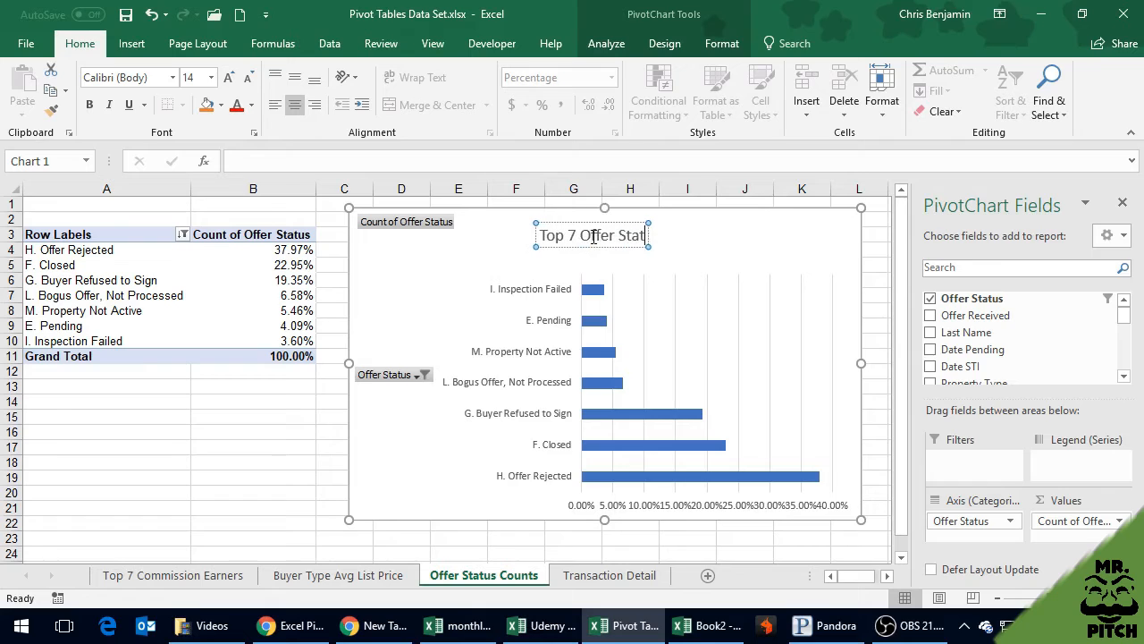
text(uses)
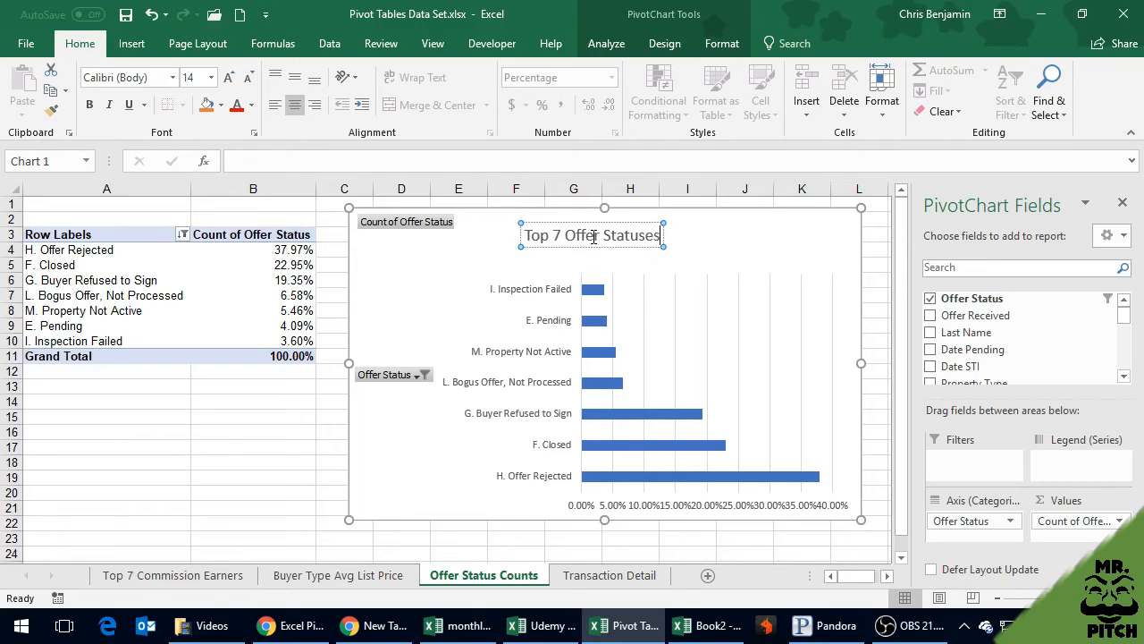
key(BackSpace)
key(BackSpace)
key(Return)
key(BackSpace)
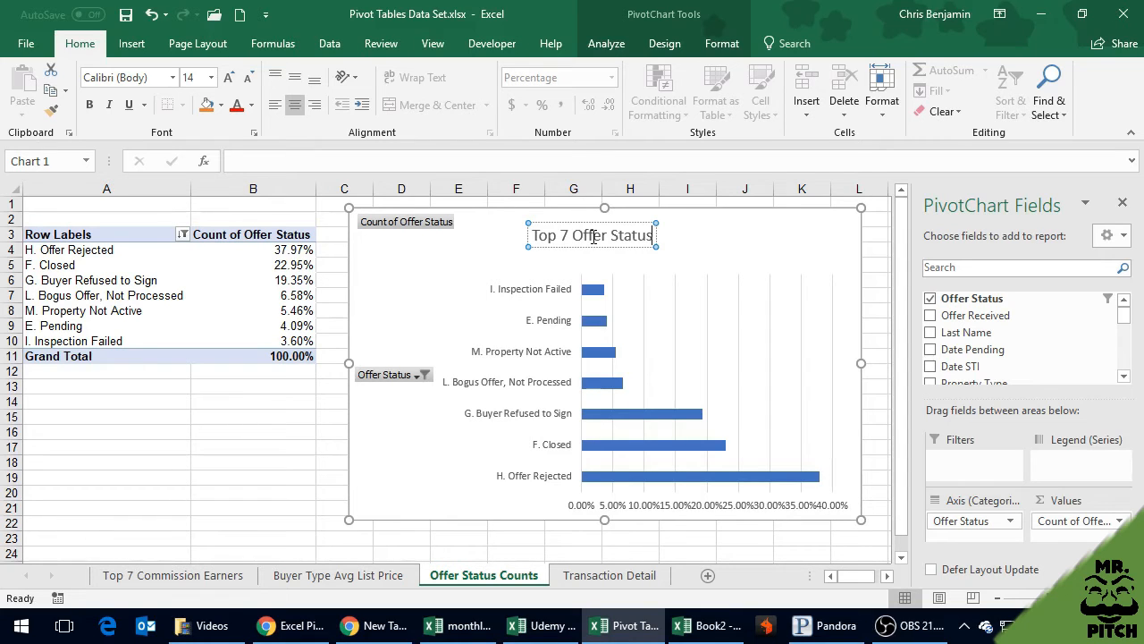
Extend the PivotChart's title to read "Top 7 Offer Status Types"
key(Return)
key(BackSpace)
text(Types)
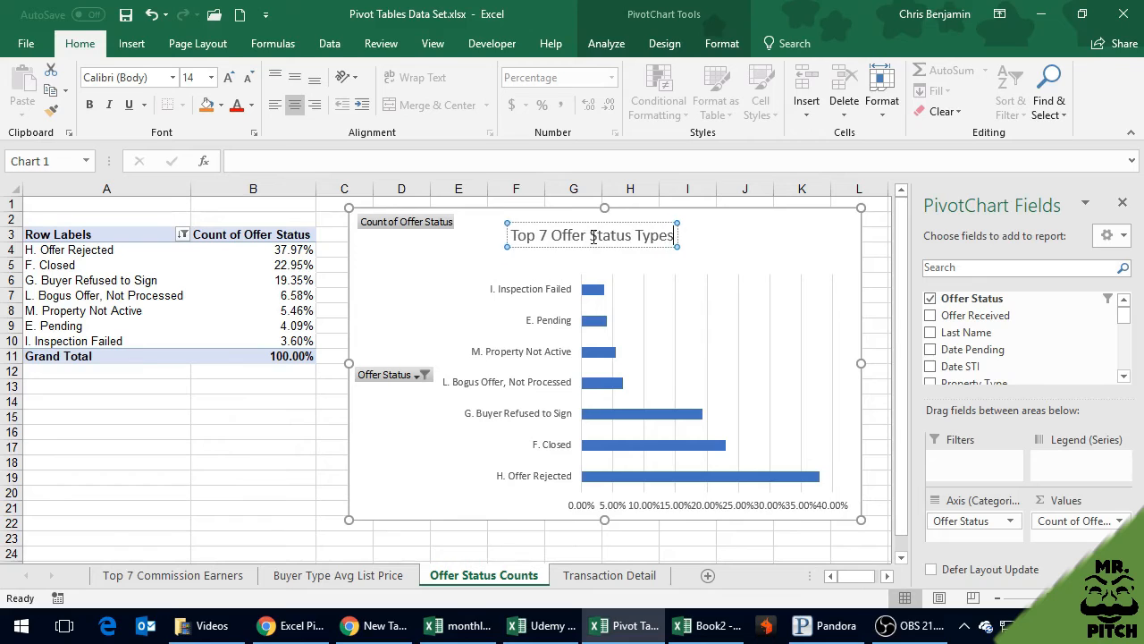
click(808, 239)
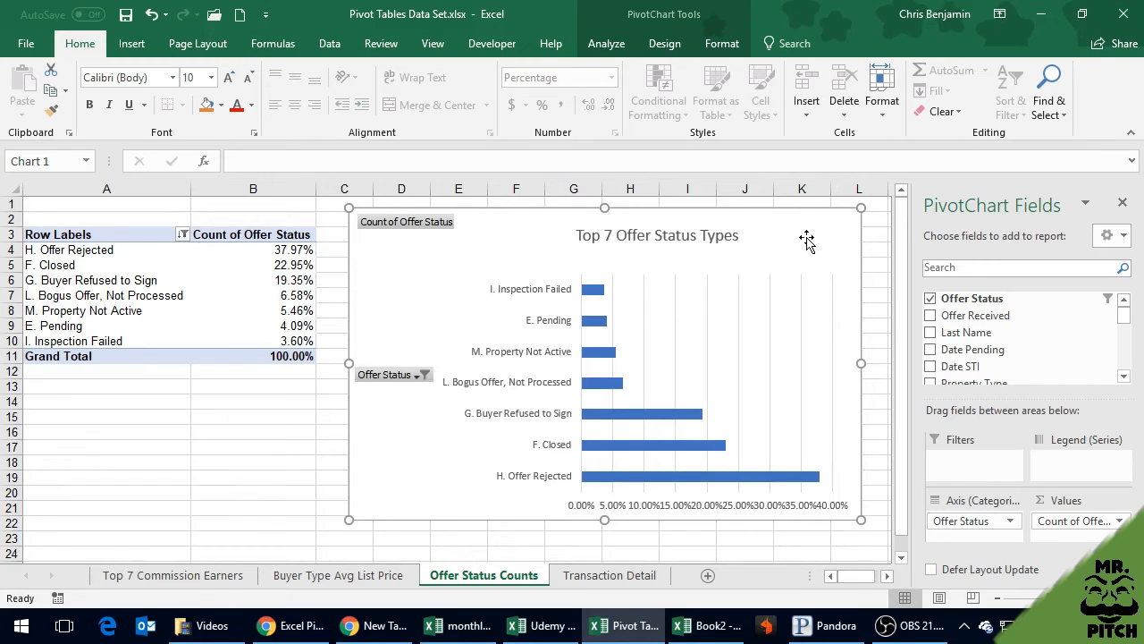
click(417, 375)
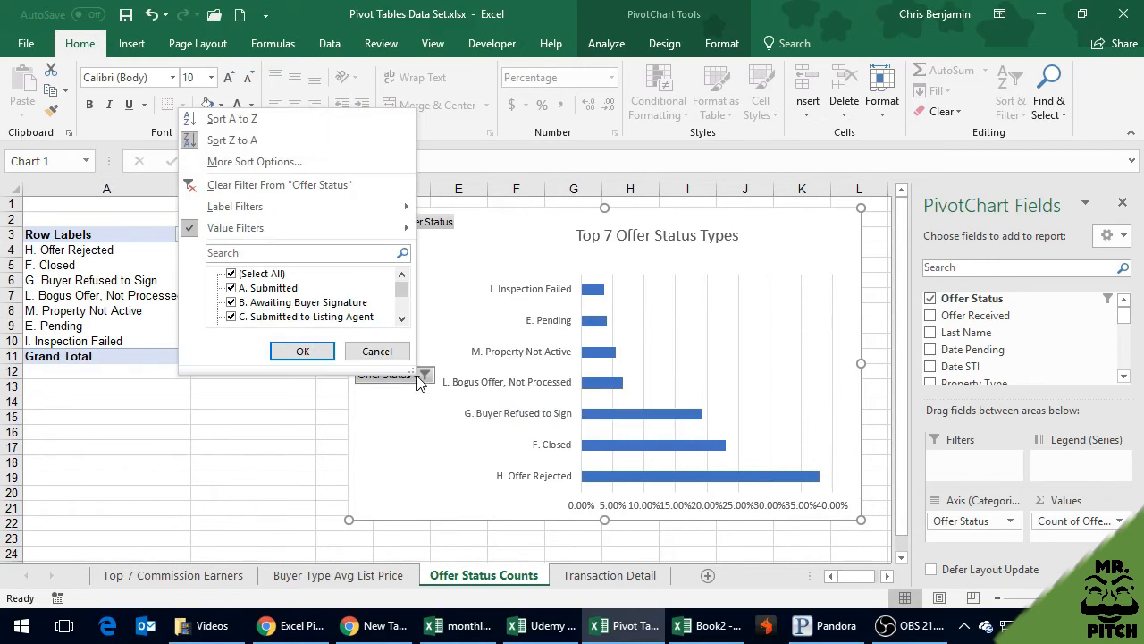
mouse_move(402, 297)
mouse_down()
mouse_move(405, 327)
mouse_move(402, 285)
mouse_up()
mouse_move(267, 204)
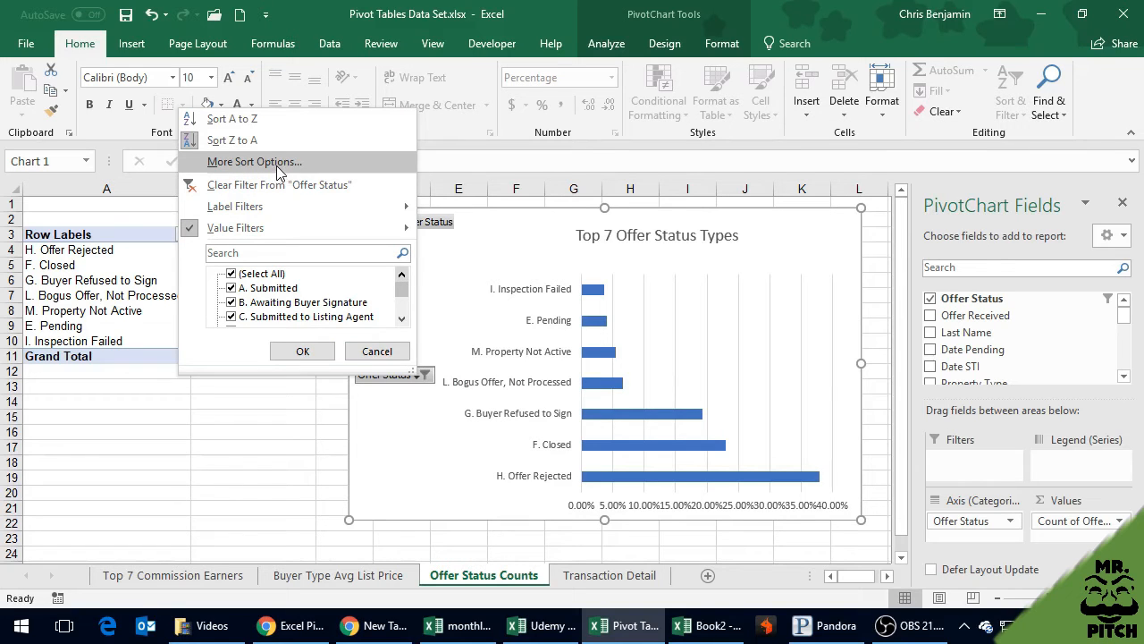
click(376, 350)
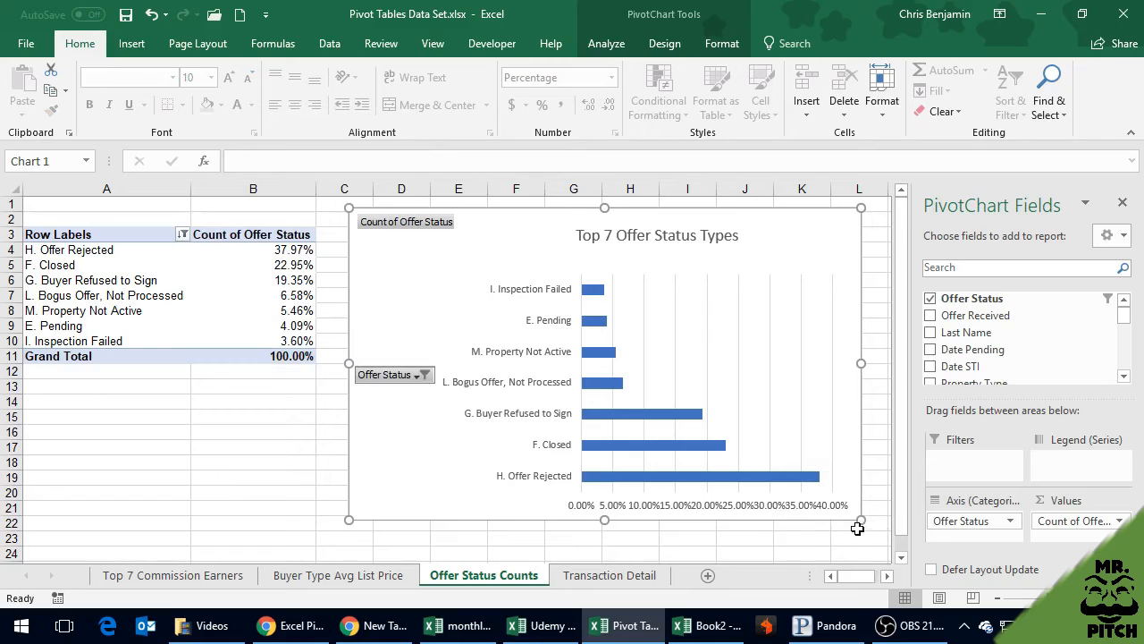
Enlarge the PivotChart slightly from its lower-right corner, to about row 23
drag(860, 523, 871, 540)
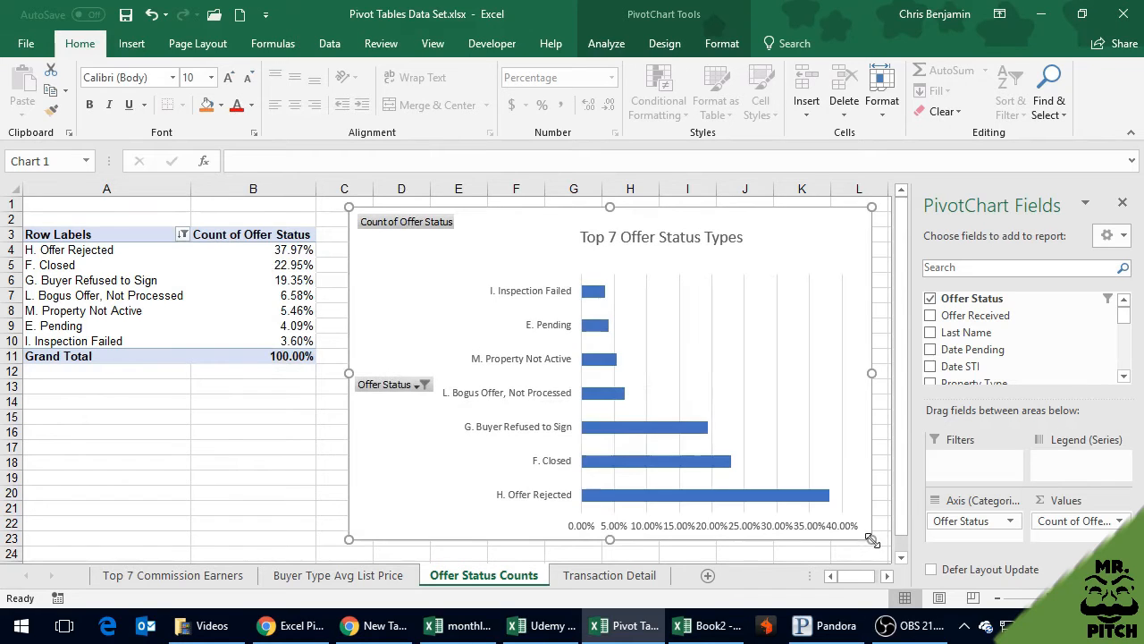
click(732, 529)
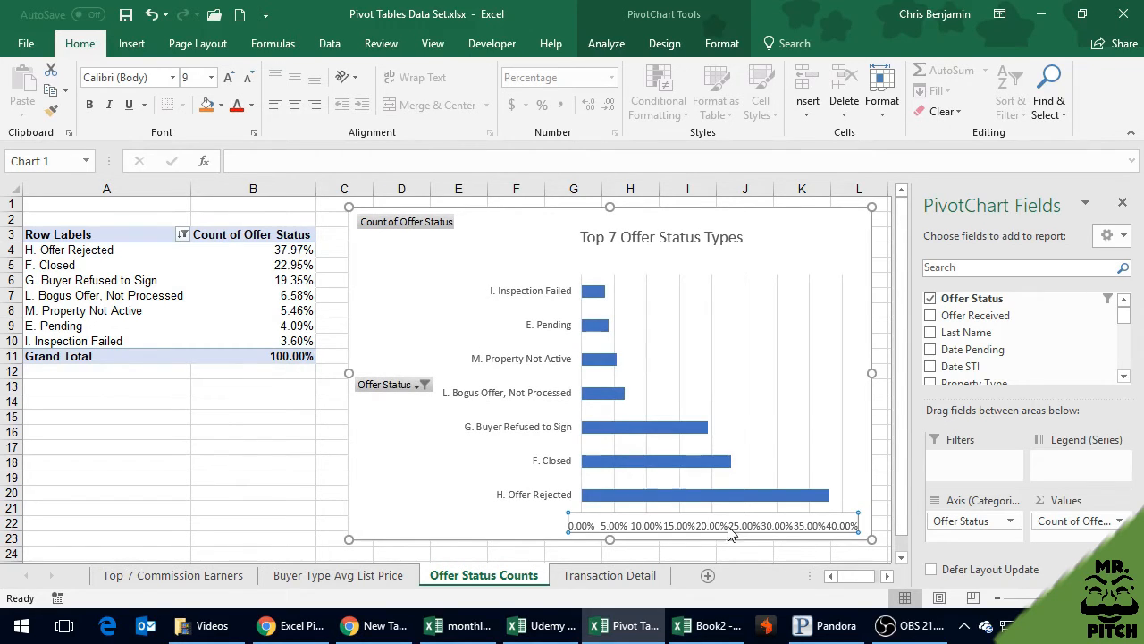
click(663, 333)
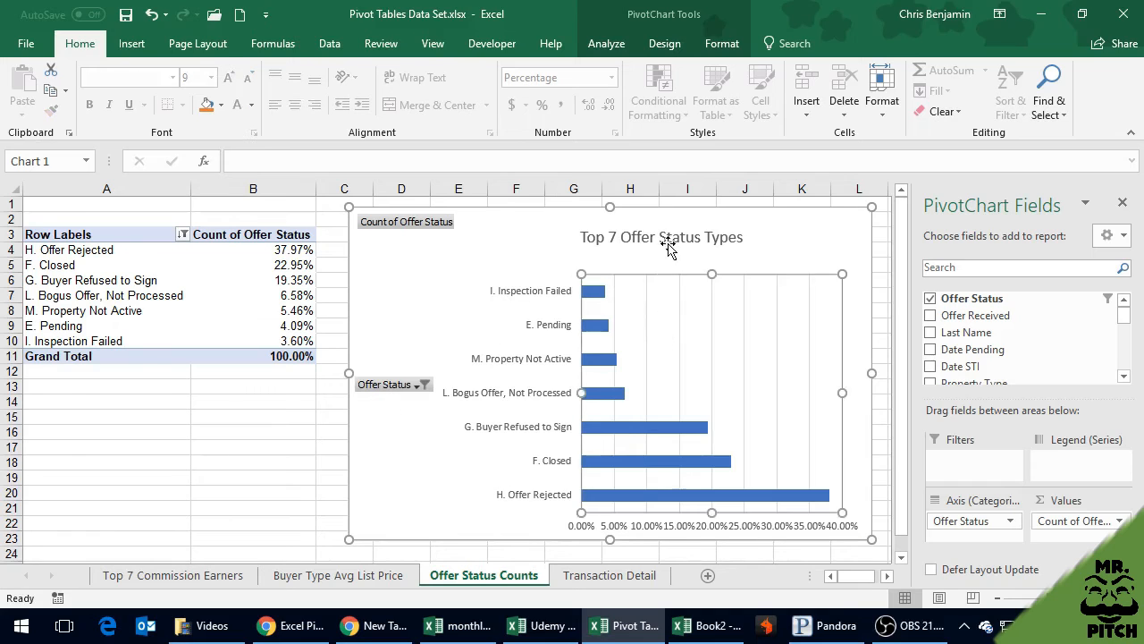
click(668, 248)
Open the axis formatting settings for the chart's horizontal percentage axis and look through its axis, label and number options
click(659, 532)
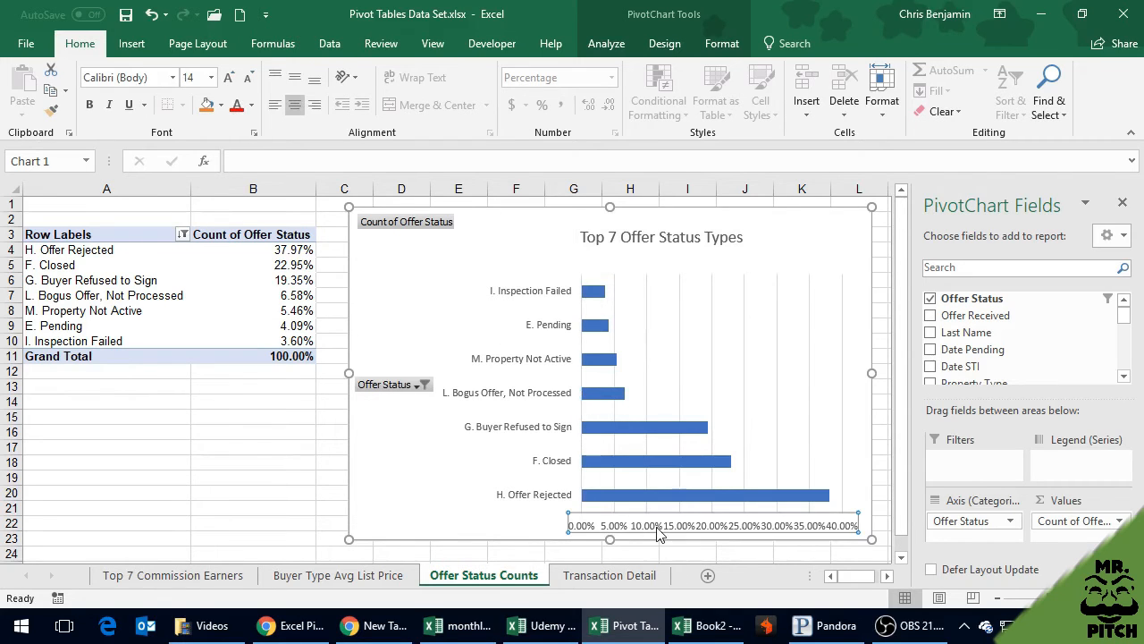
right_click(657, 530)
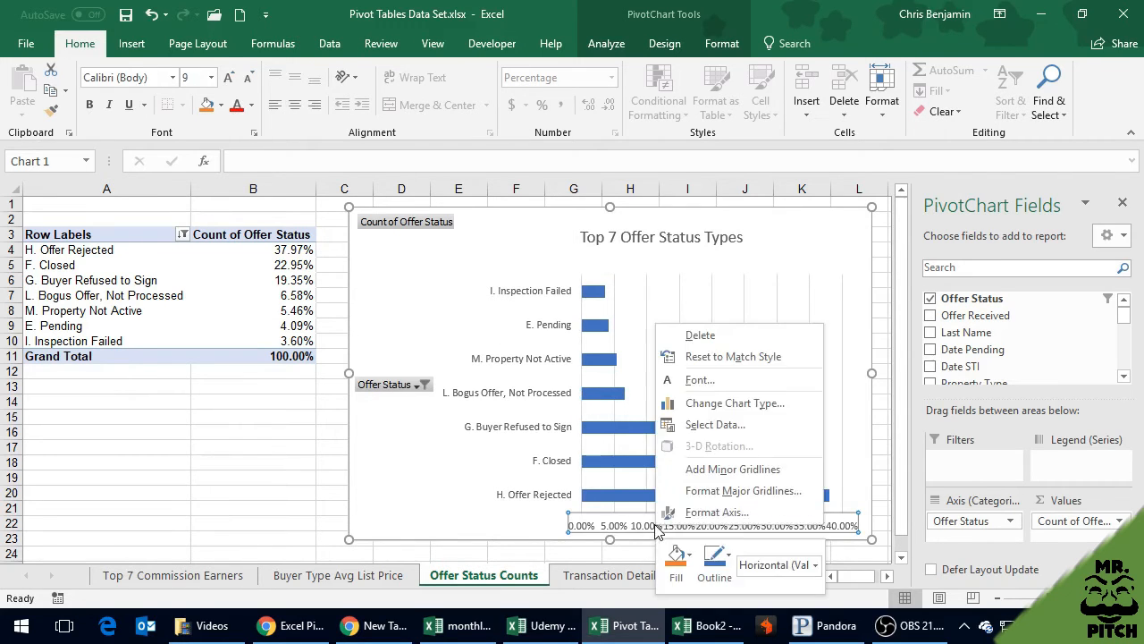
click(676, 516)
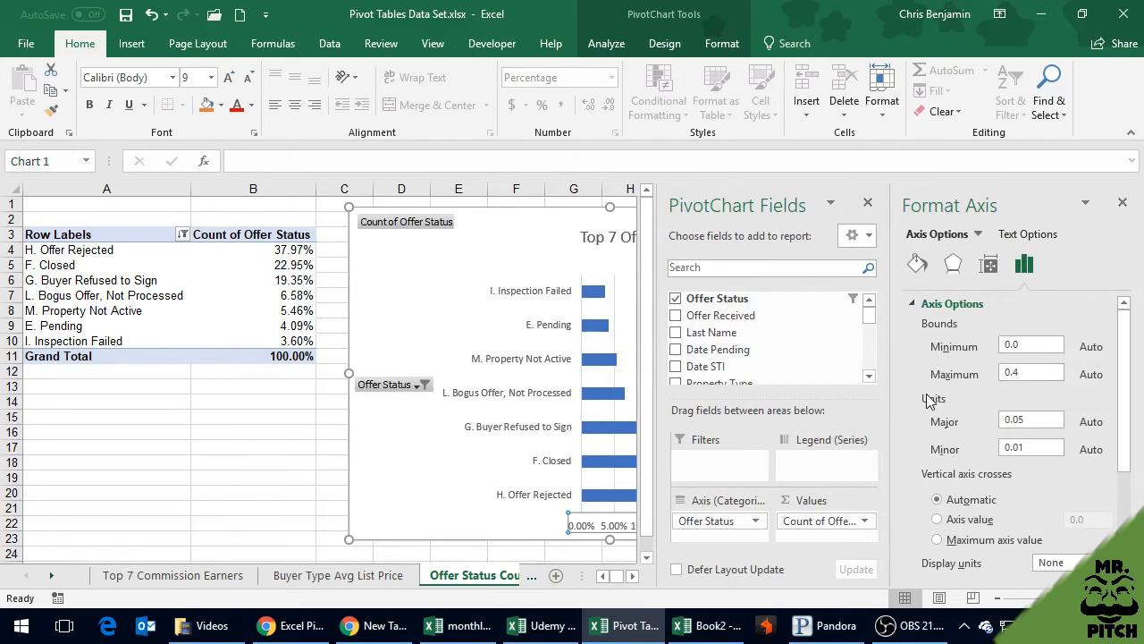
scroll(1027, 462, down, 3)
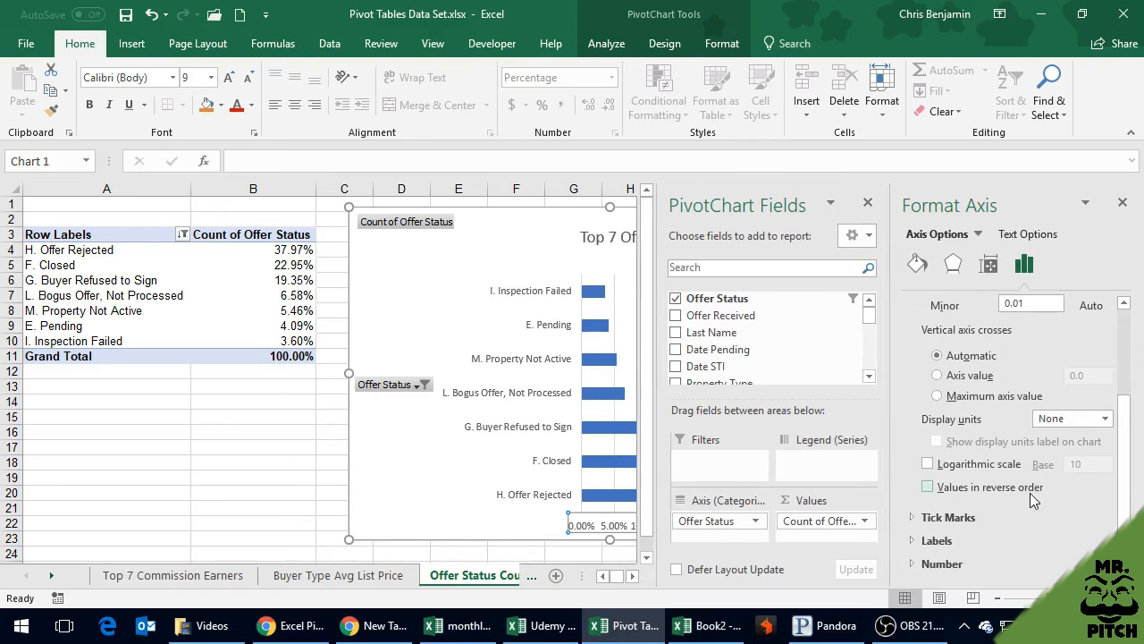
click(915, 541)
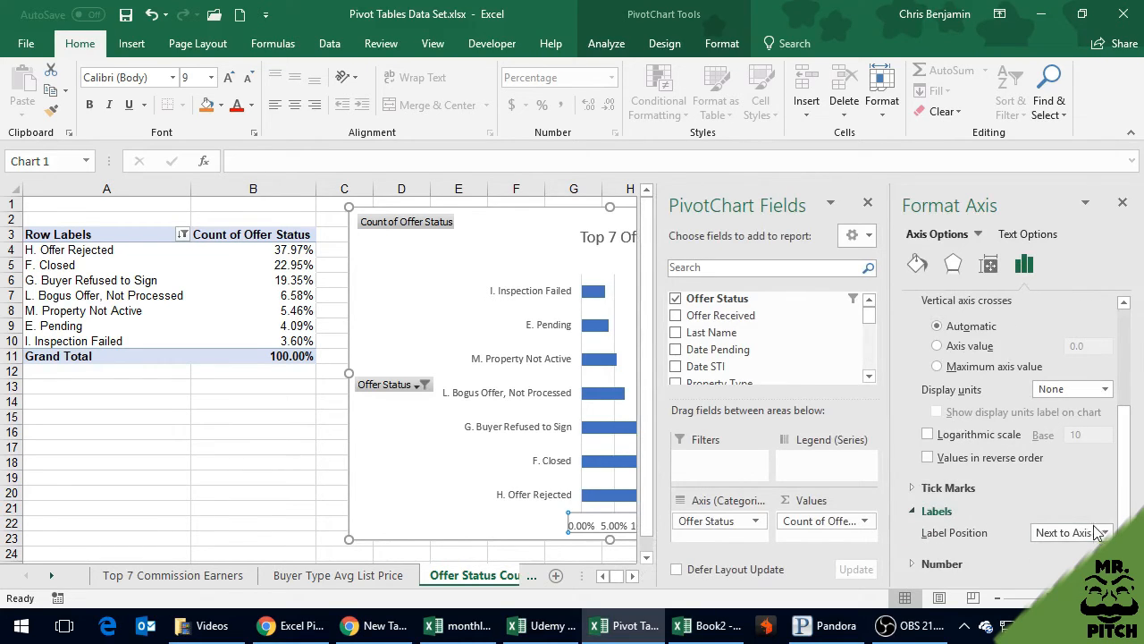
click(1103, 532)
click(1099, 534)
click(963, 564)
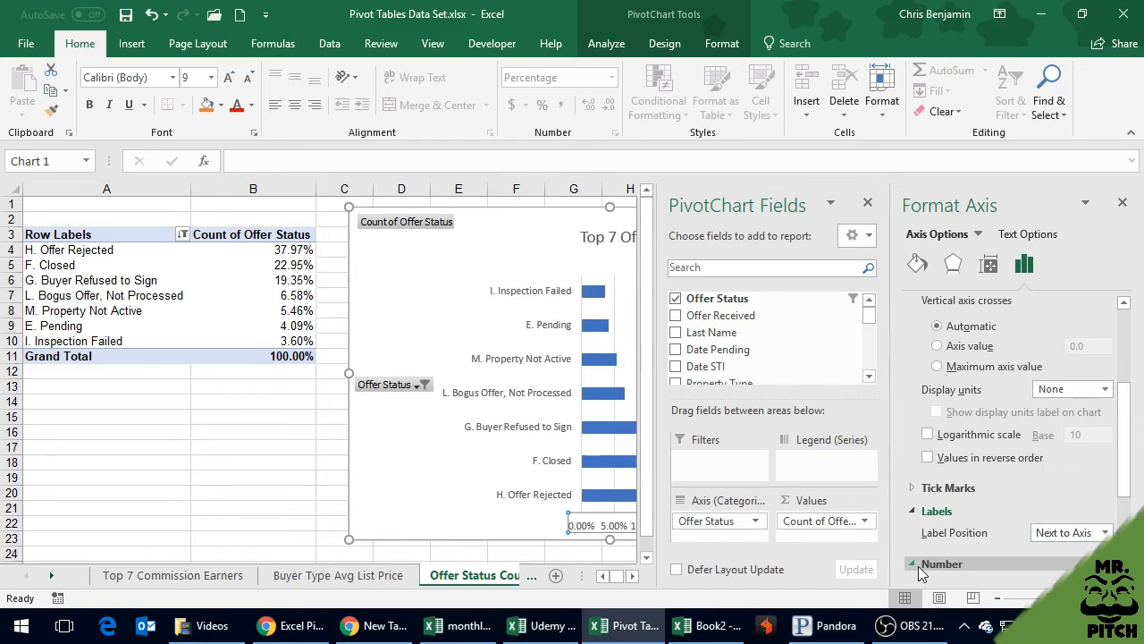
scroll(1014, 437, up, 5)
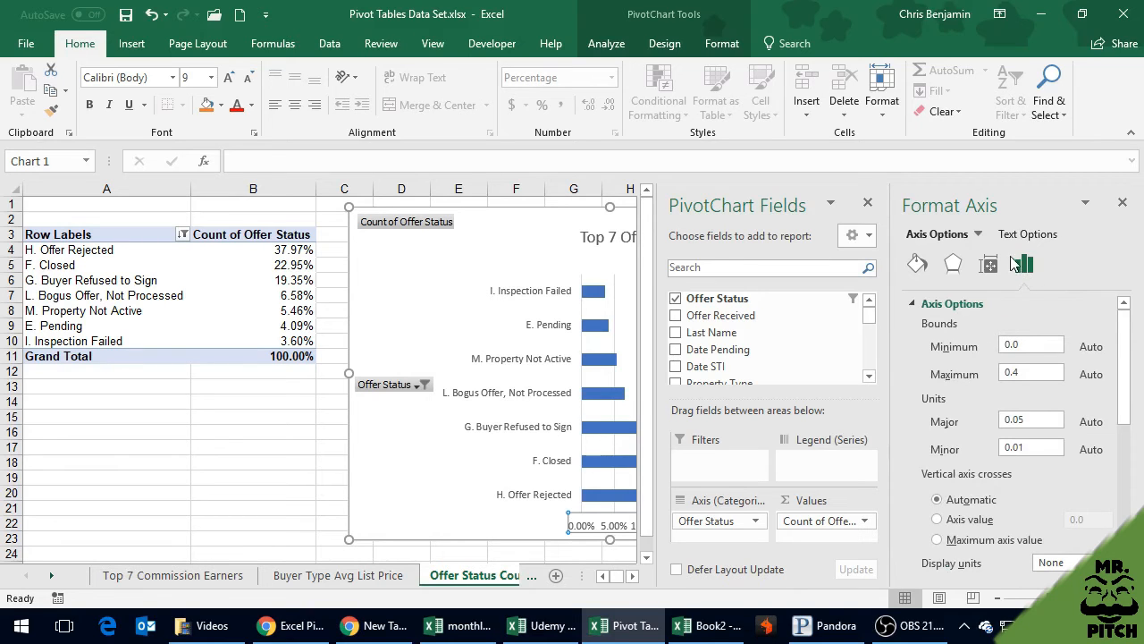
Set the text direction of the horizontal percentage axis labels to Rotate all text 270°
click(1027, 236)
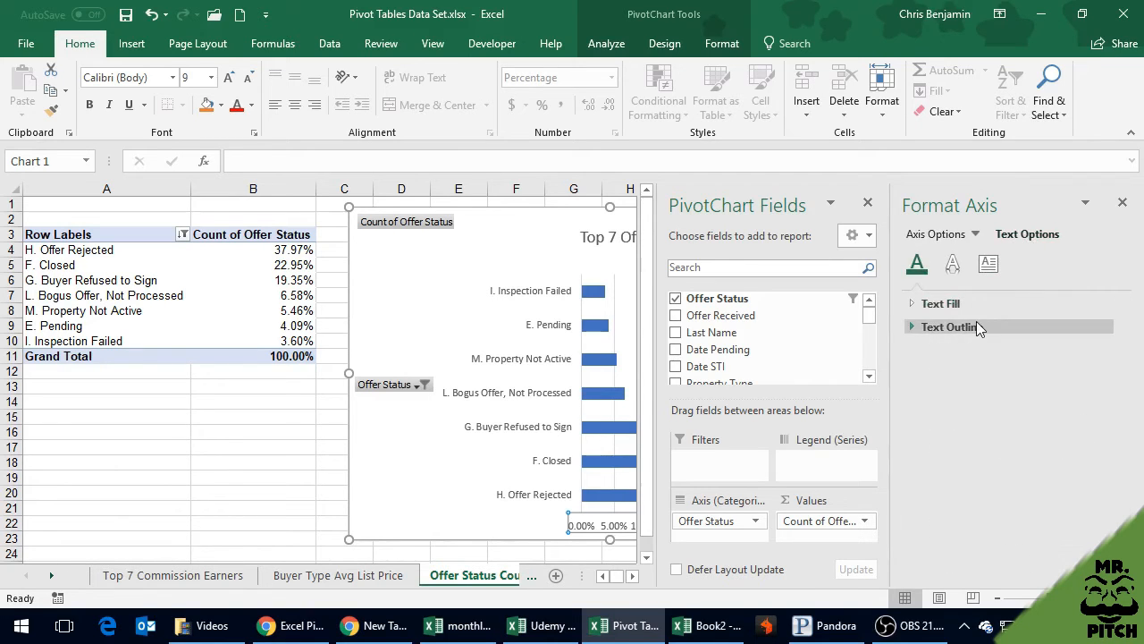
click(919, 327)
click(912, 304)
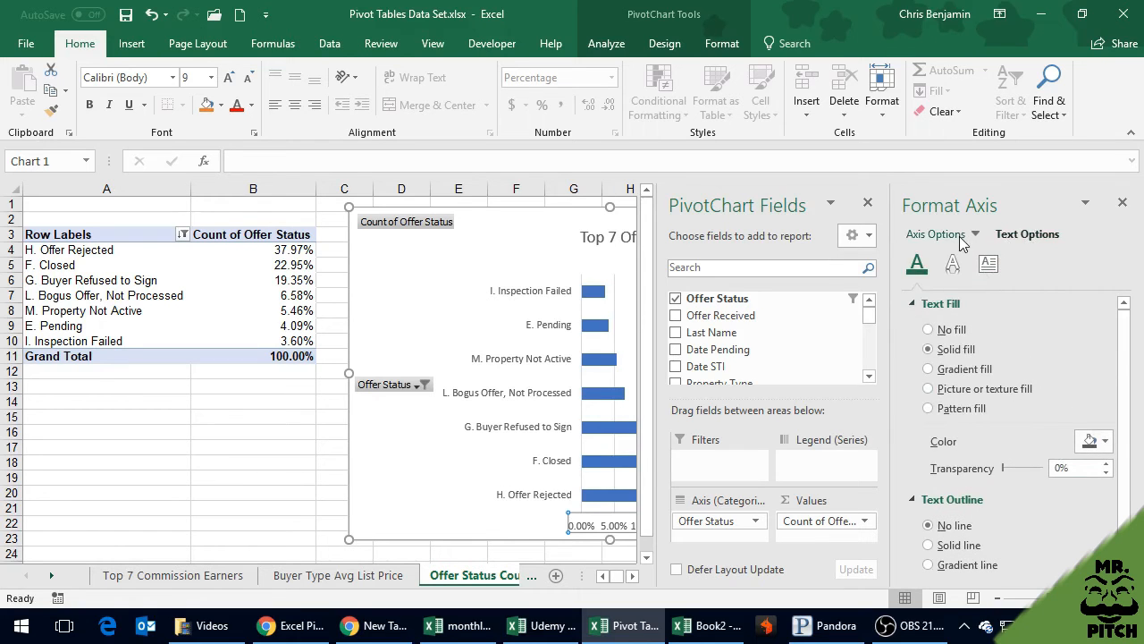
click(953, 262)
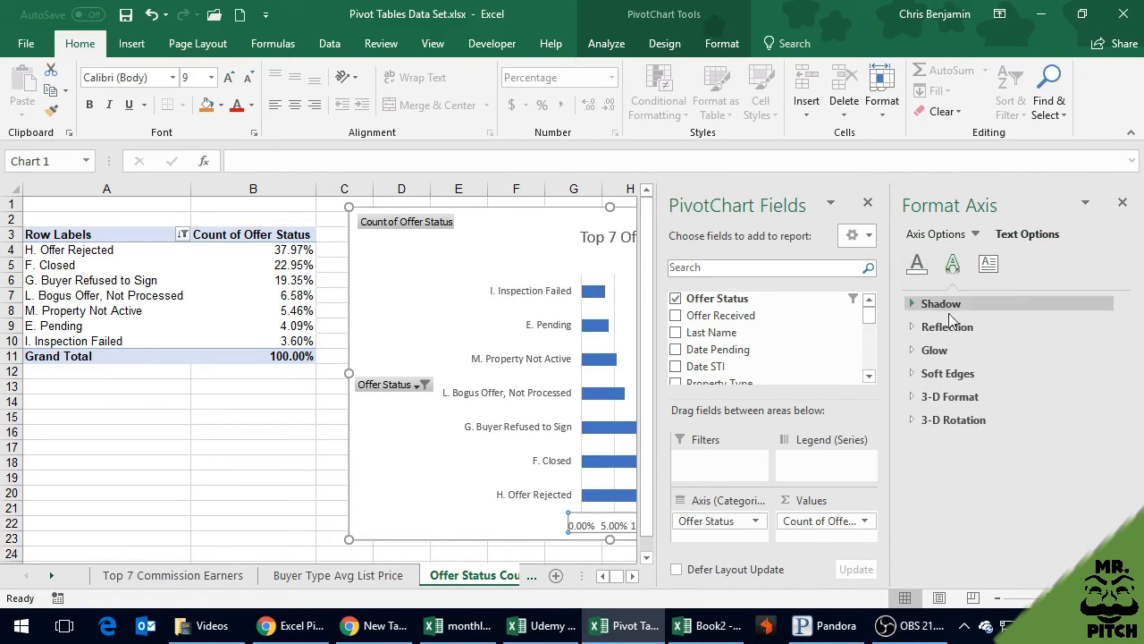
click(990, 263)
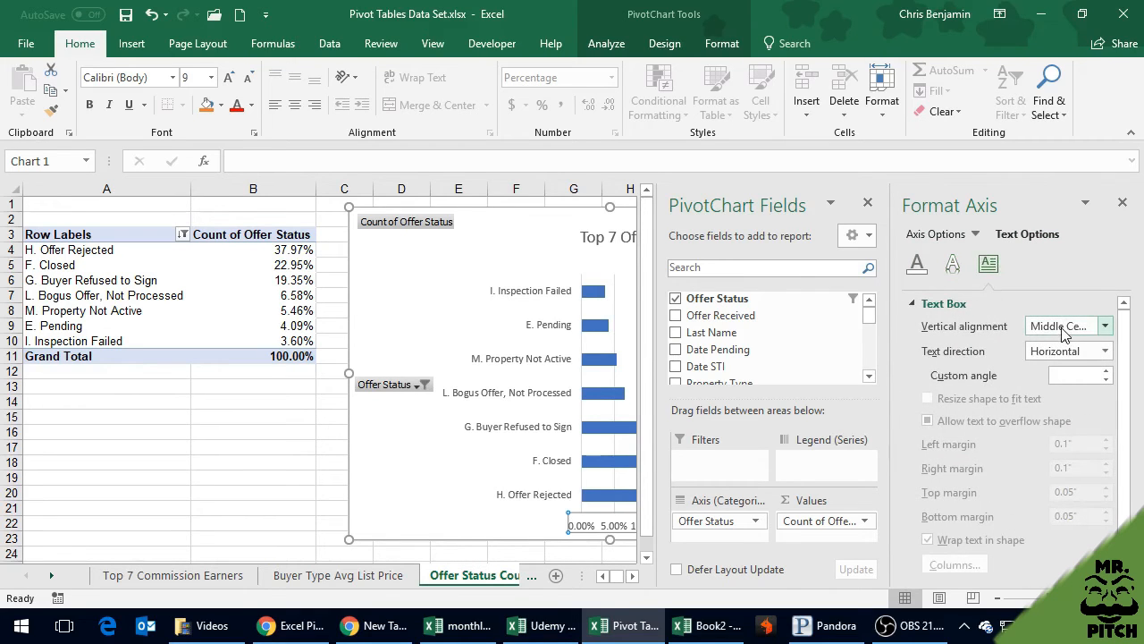
click(1055, 353)
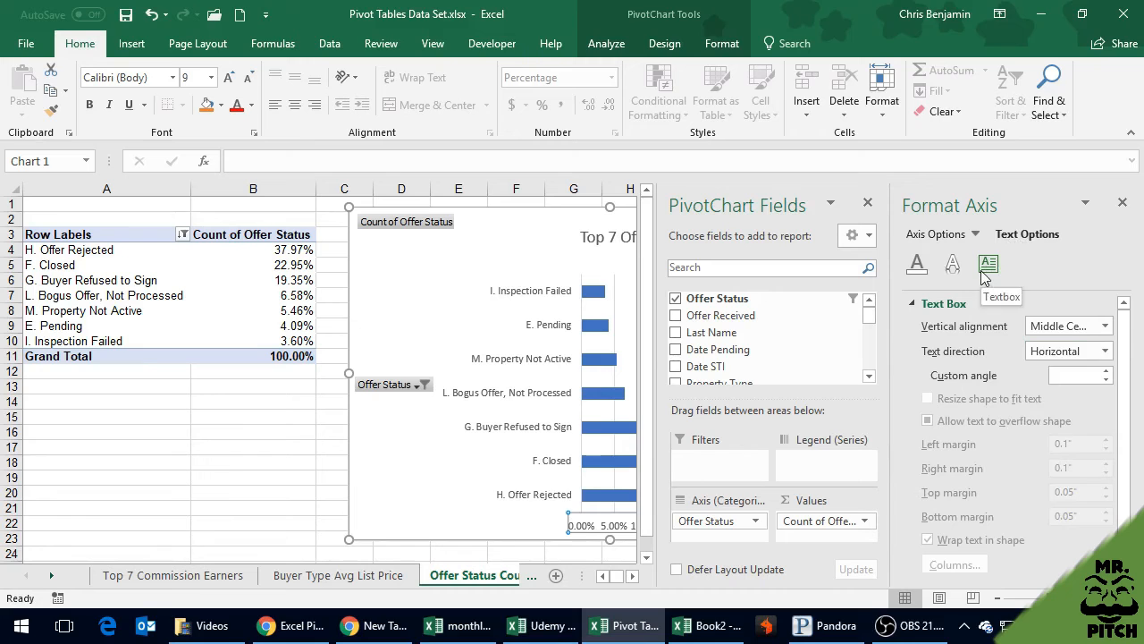
click(1061, 353)
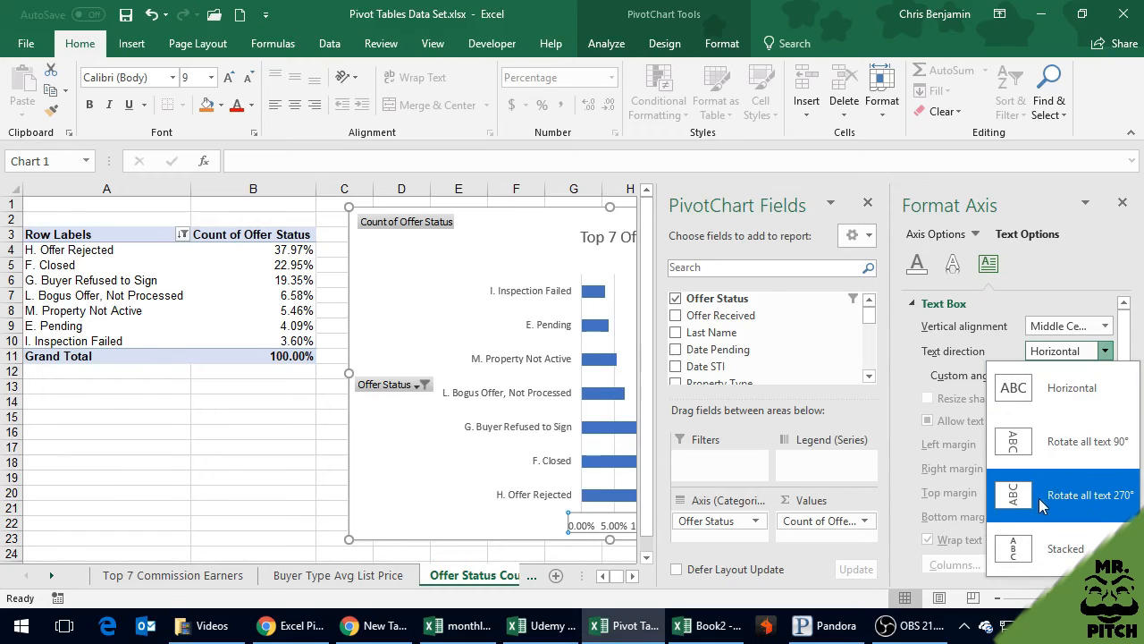
click(1061, 495)
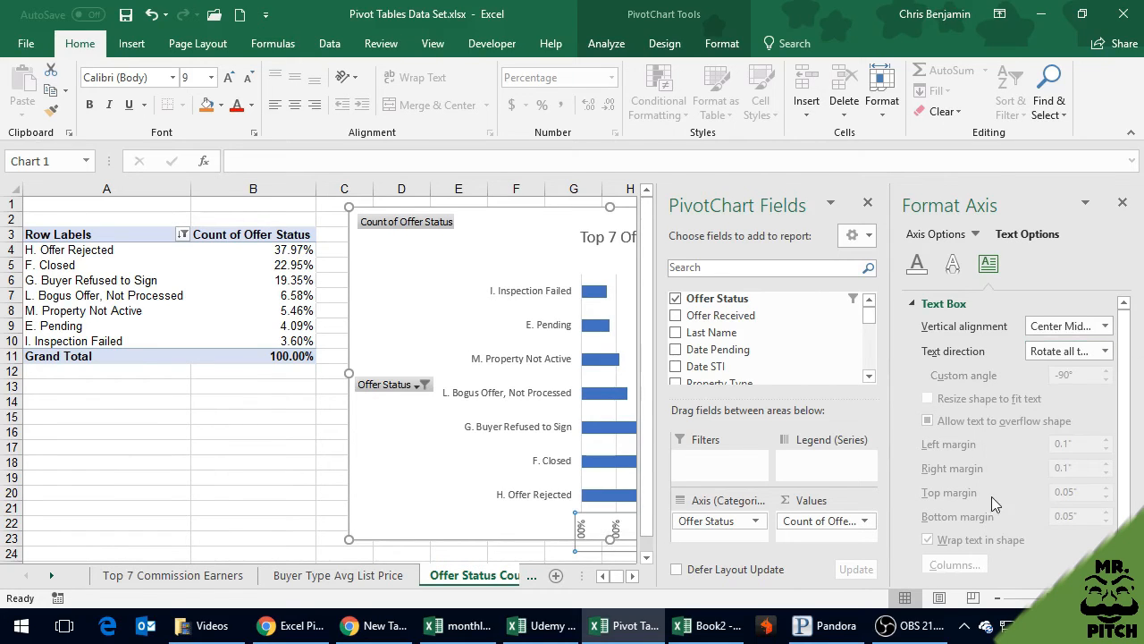
click(1104, 350)
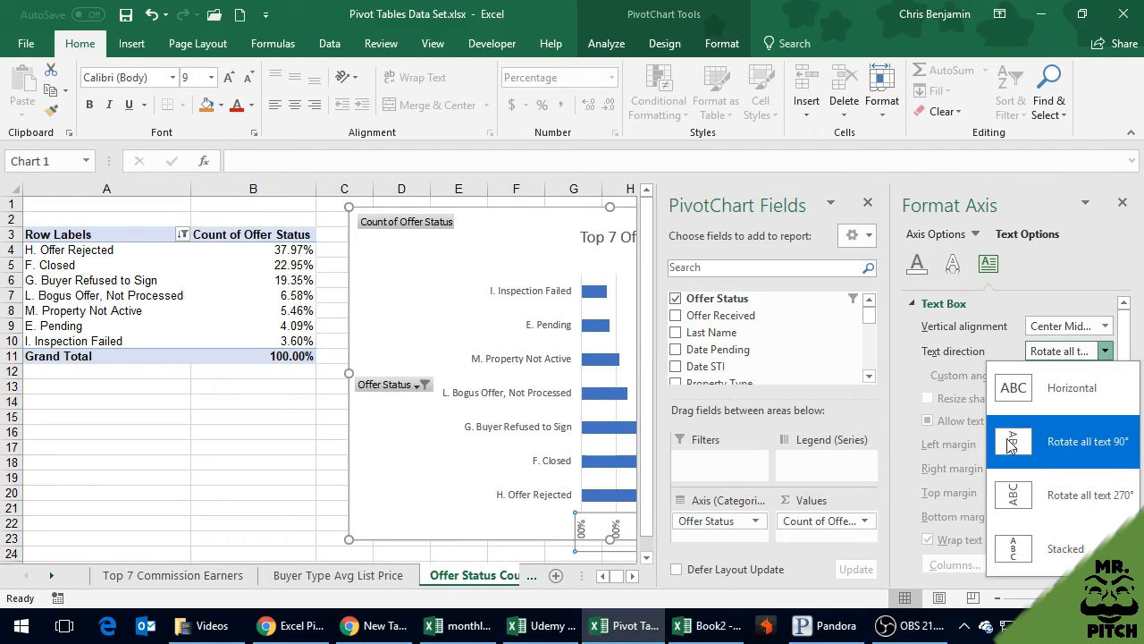
click(917, 373)
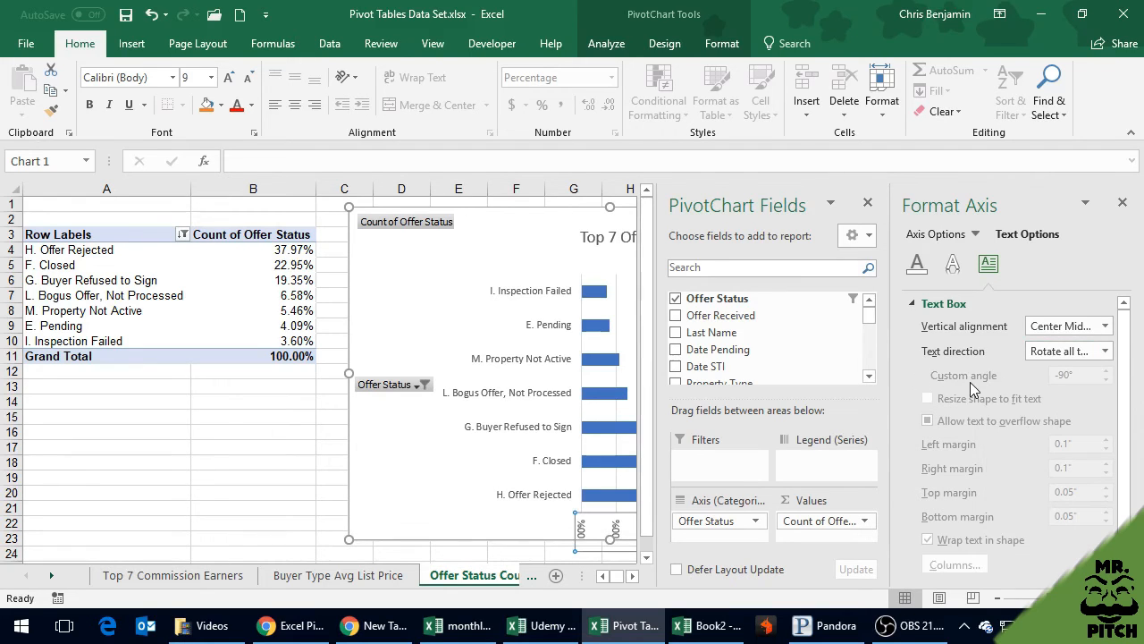
scroll(973, 446, down, 1)
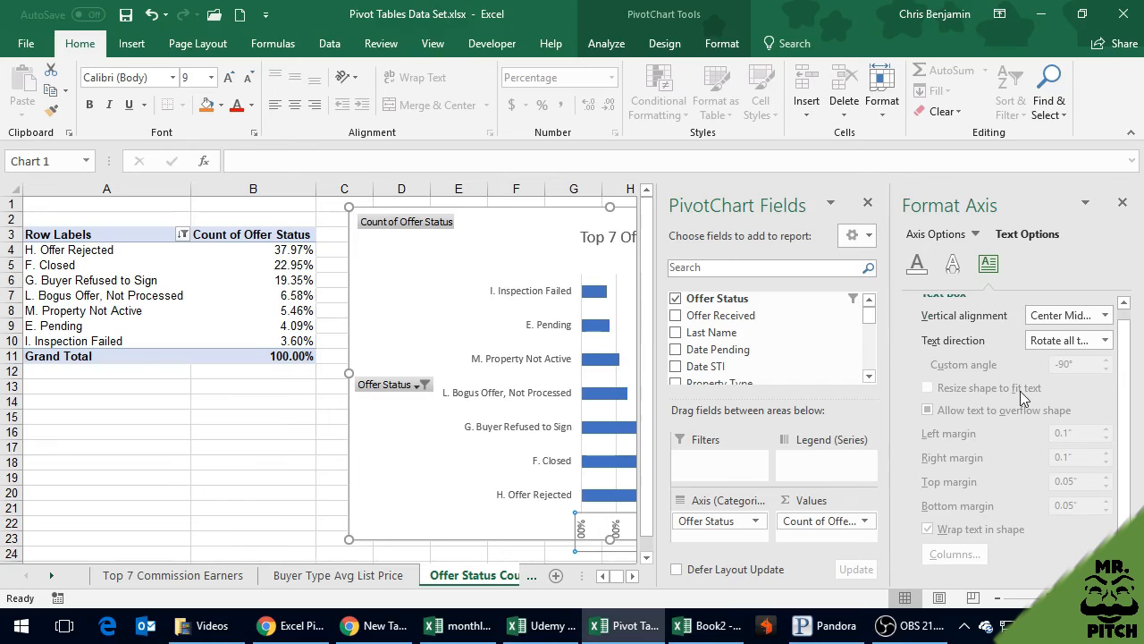
click(1063, 318)
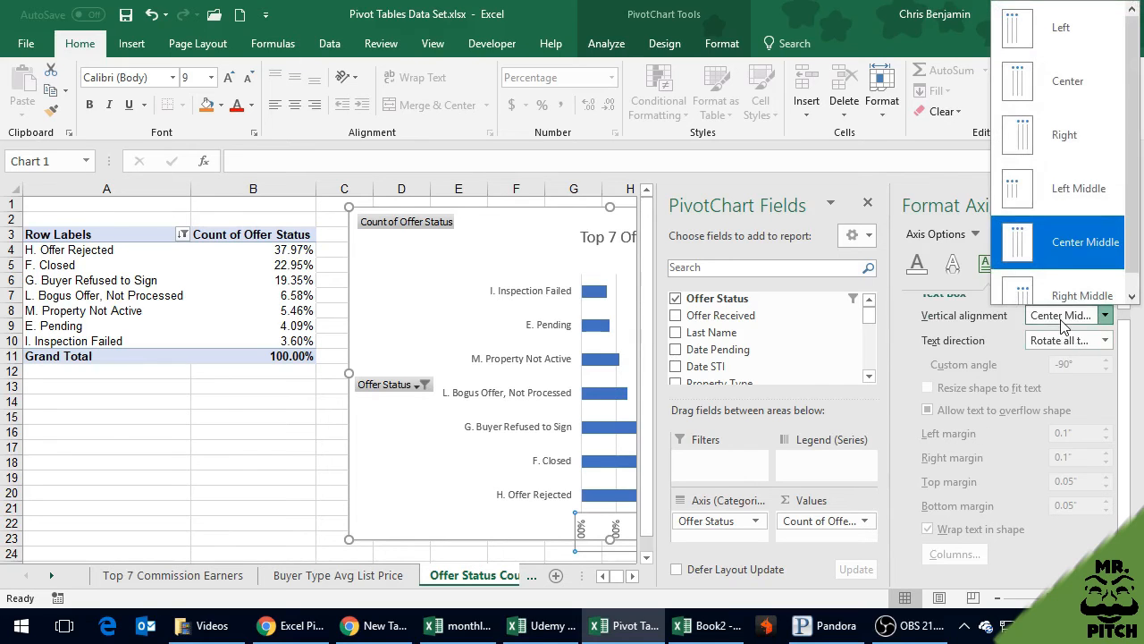
click(1062, 321)
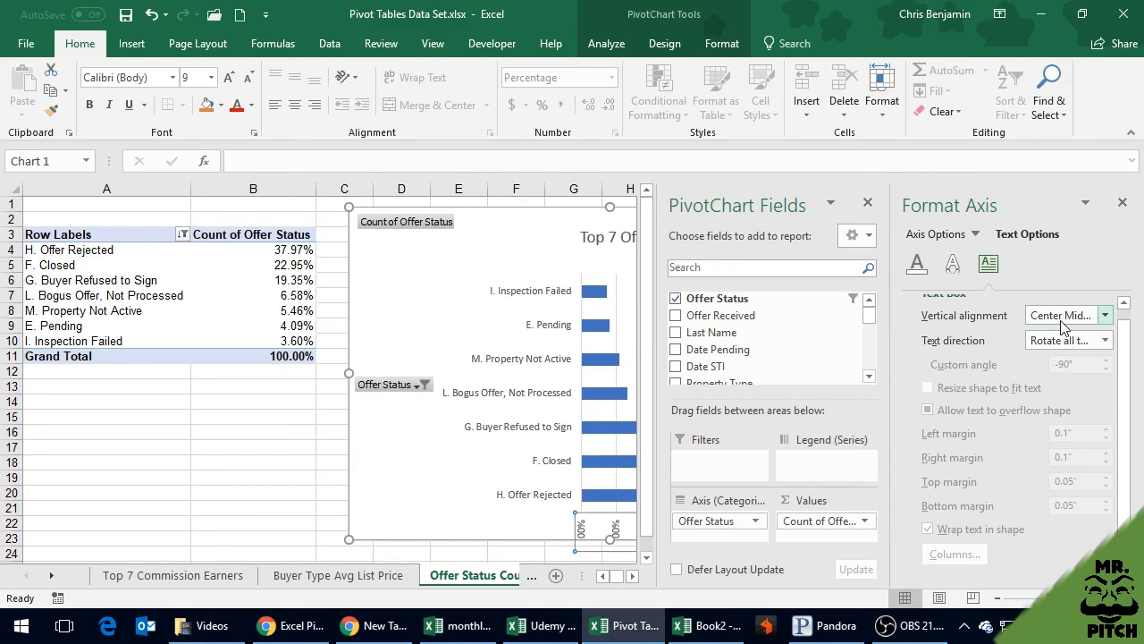
click(1105, 340)
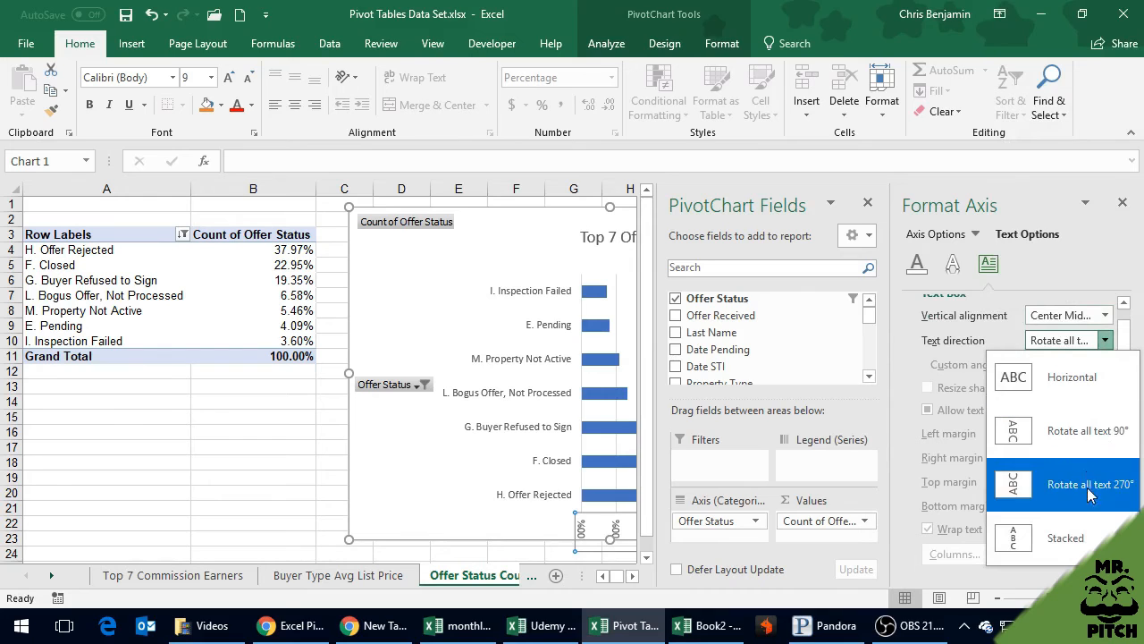
click(956, 438)
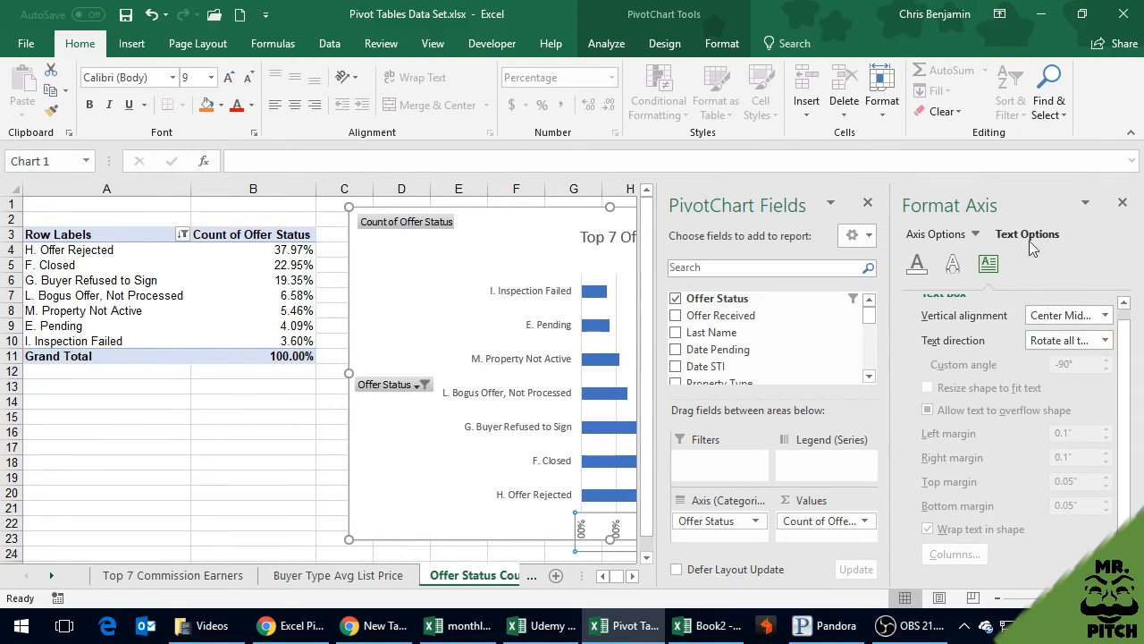
Close the axis formatting settings and enlarge the PivotChart slightly, to about row 24
click(1122, 202)
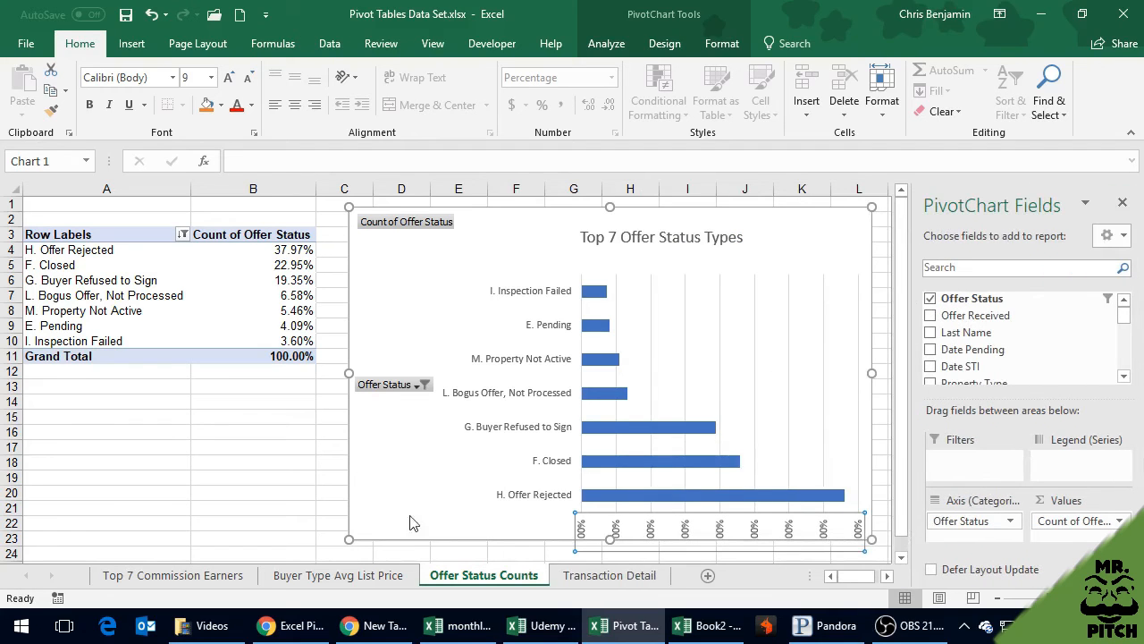
click(260, 460)
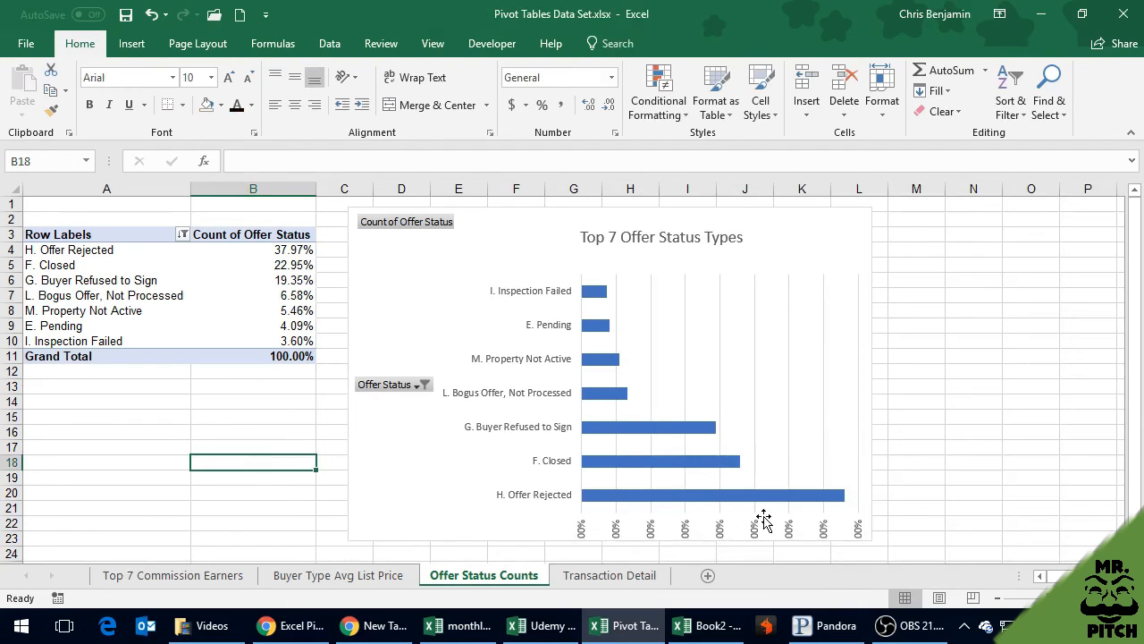
click(851, 272)
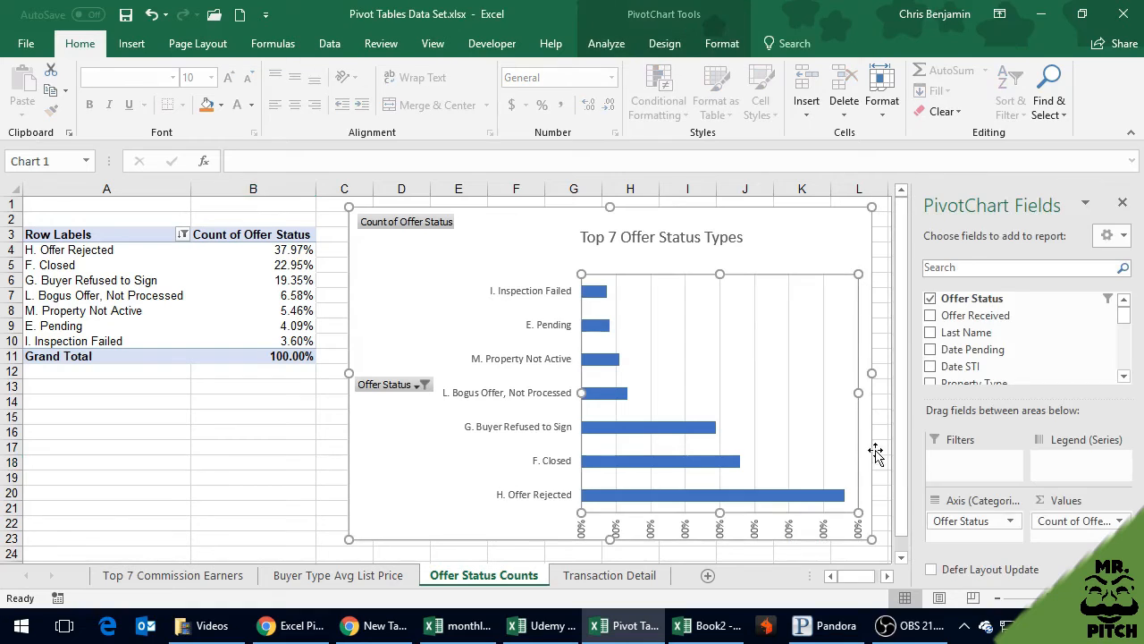
drag(872, 540, 882, 550)
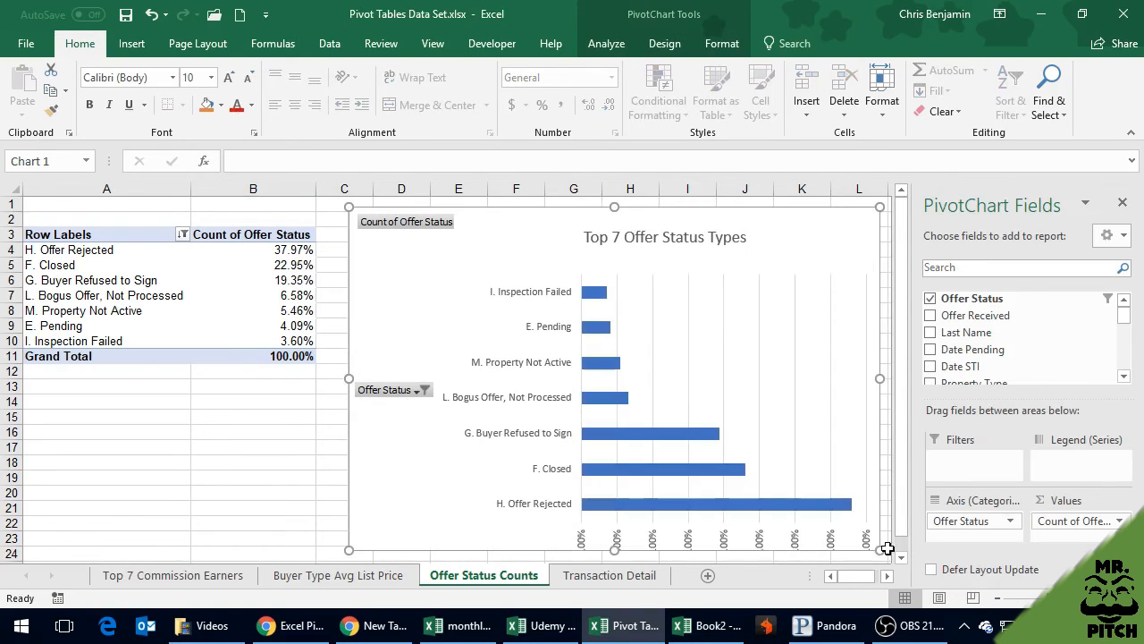
Shrink the chart's plot area up to about row 20 so the rotated percentage labels fit inside the chart
click(850, 503)
click(823, 466)
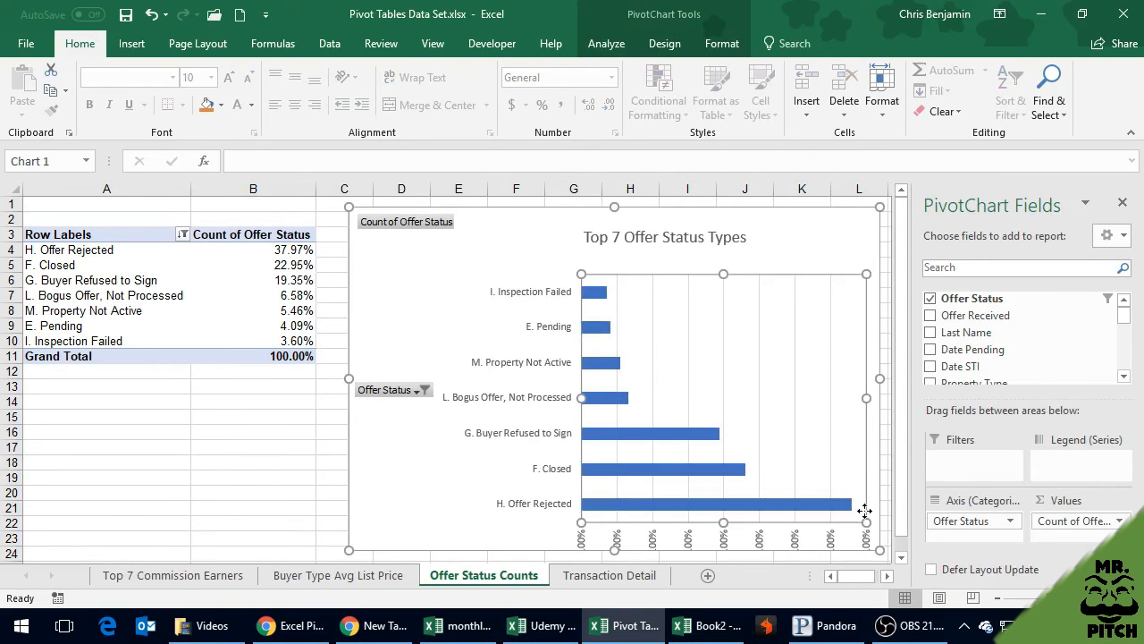
drag(866, 522, 858, 493)
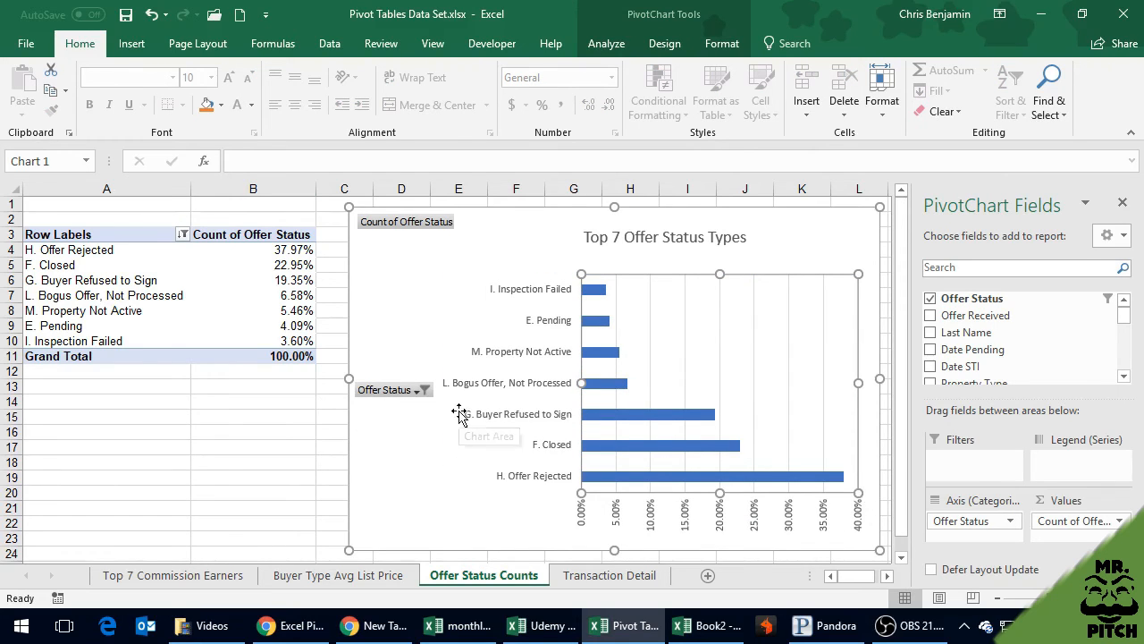
Widen the plot area slightly to the left, keeping the category labels clear of the Offer Status field button, and save the workbook
drag(581, 383, 530, 387)
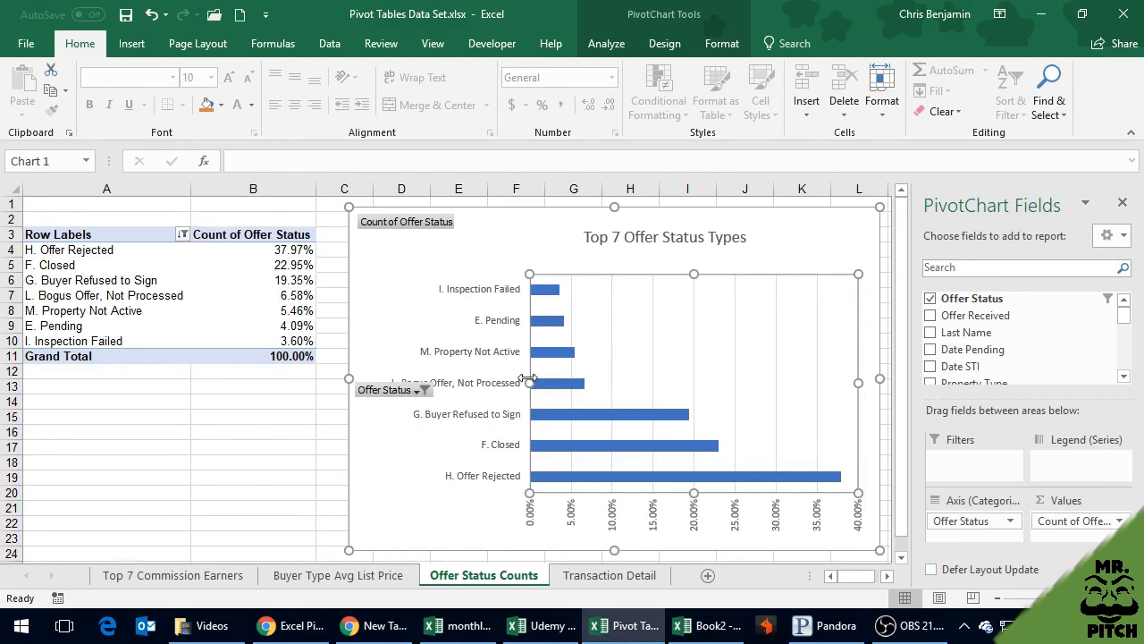
drag(529, 383, 577, 383)
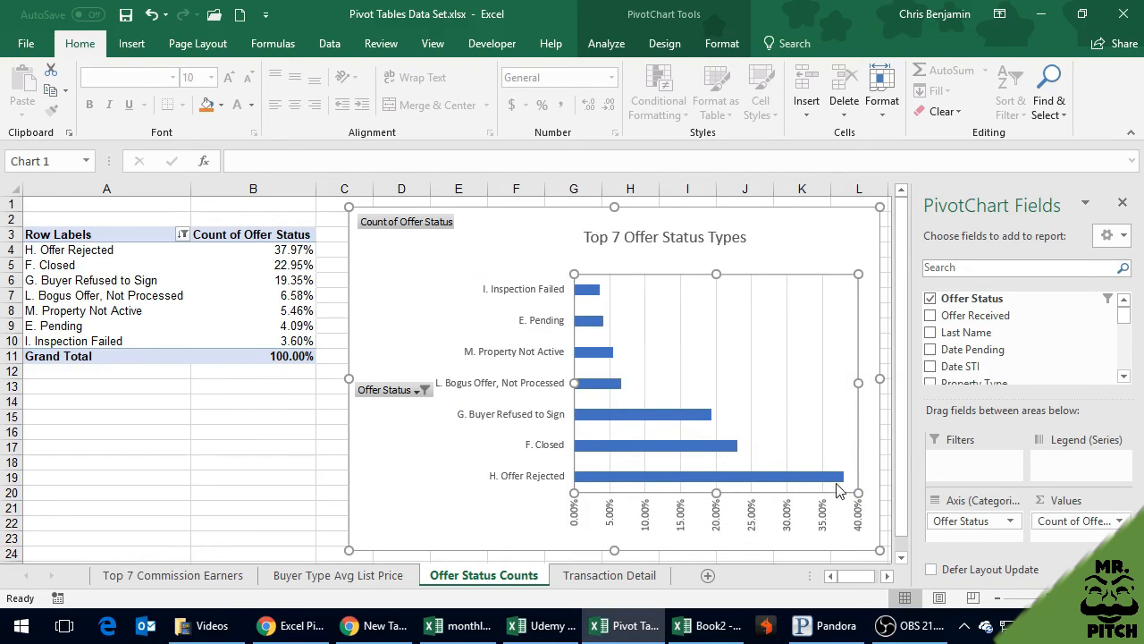
mouse_move(844, 478)
click(126, 14)
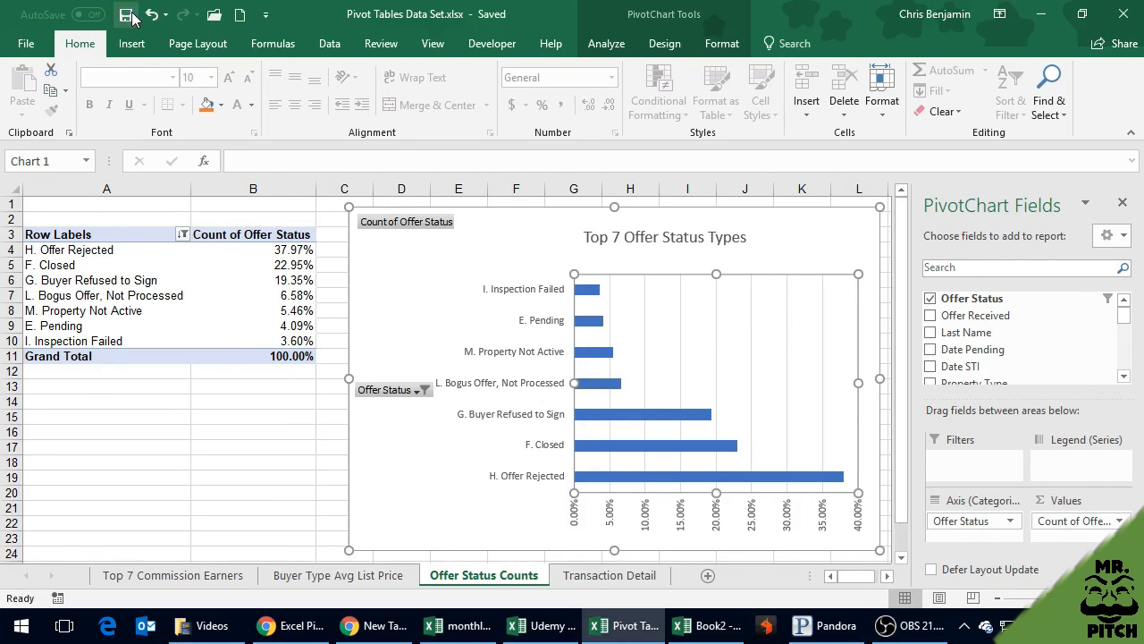